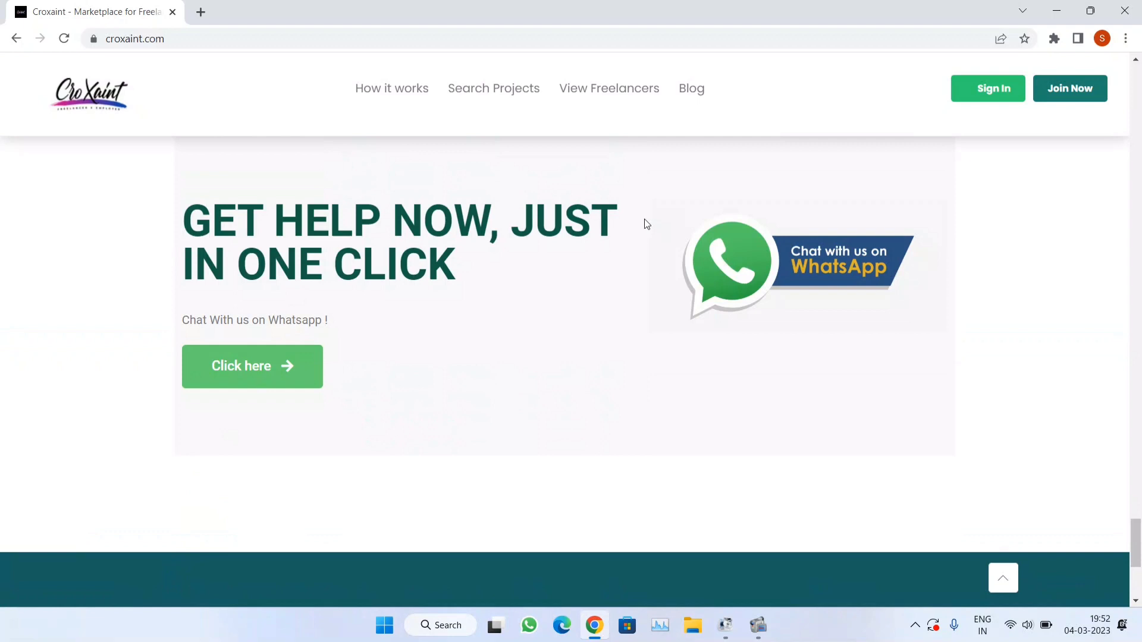
- Sign up for a new account through Google and set the location to India
{"action": "left_click", "coordinate": [1079, 90]}
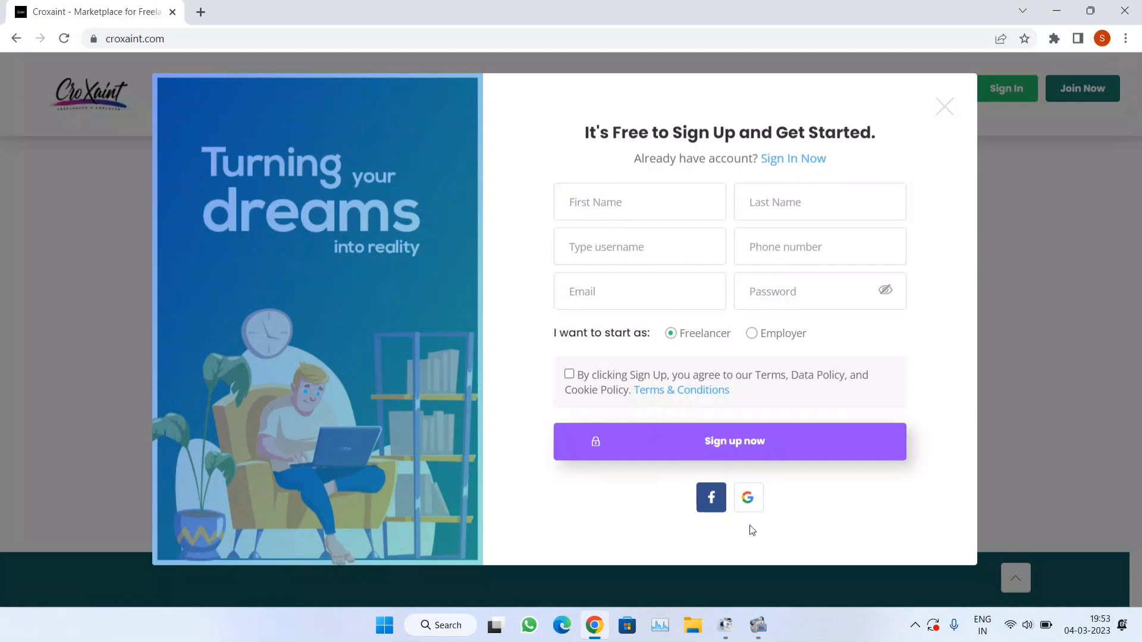
{"action": "left_click", "coordinate": [747, 497]}
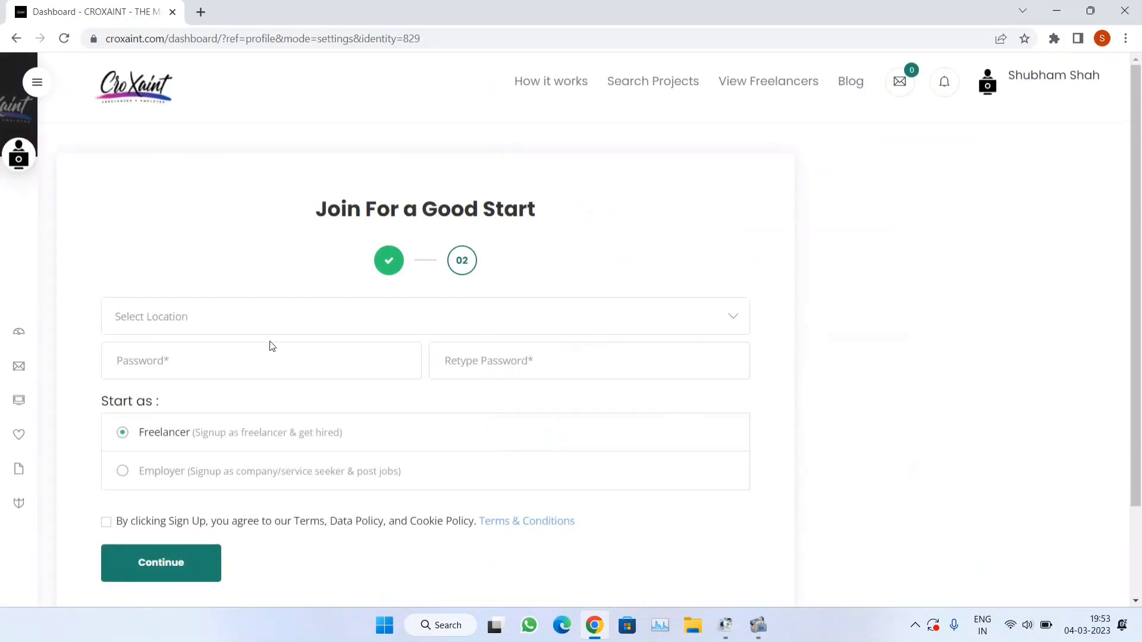
{"action": "left_click", "coordinate": [312, 316]}
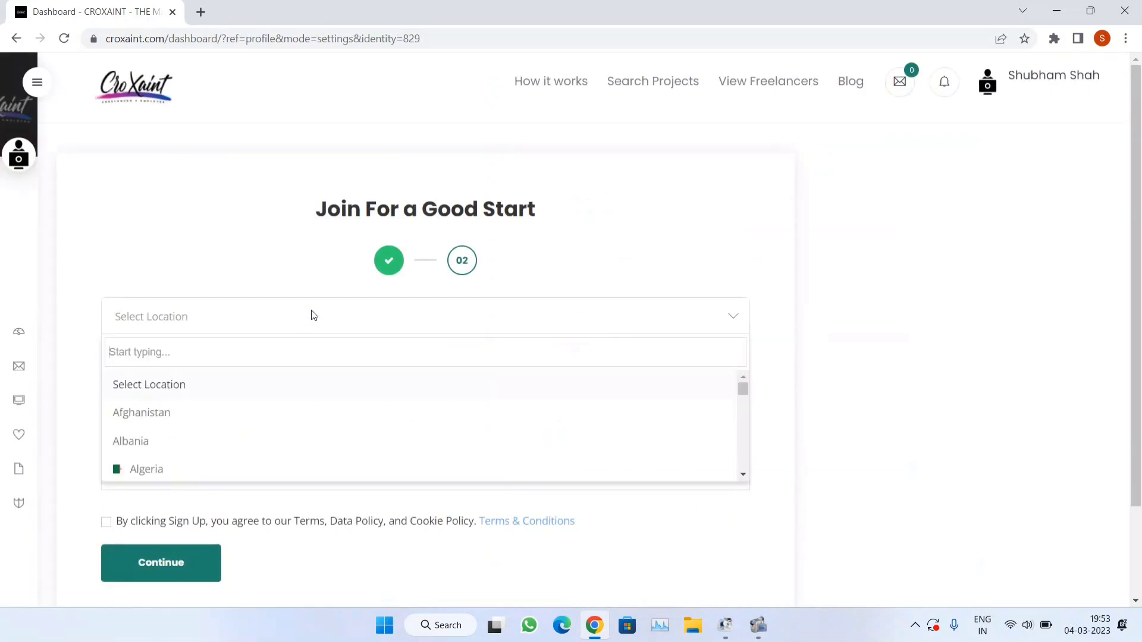
{"action": "type", "text": "India"}
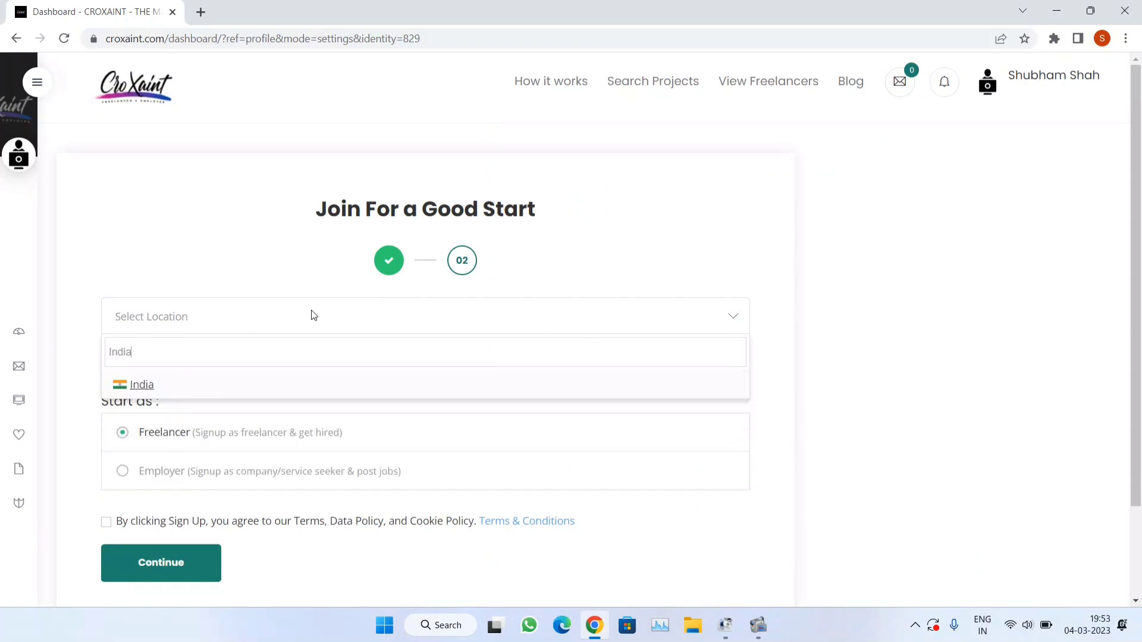
{"action": "key", "text": "Return"}
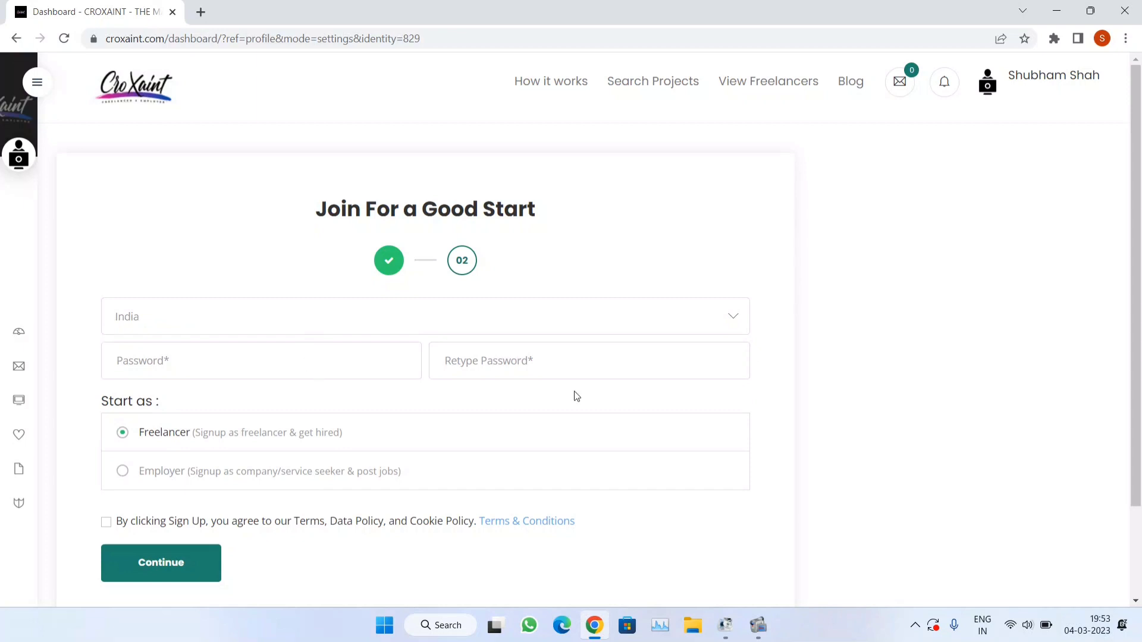
- Enter the account password and its confirmation, then agree to the terms and submit the Freelancer registration
{"action": "left_click", "coordinate": [339, 359]}
{"action": "type", "text": "***"}
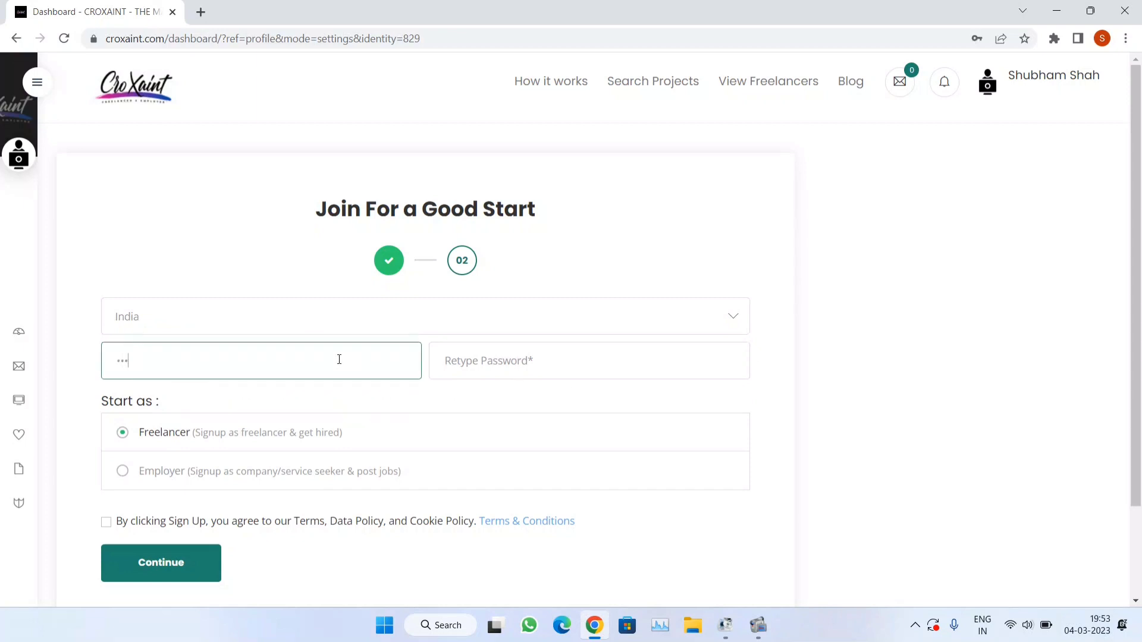
{"action": "type", "text": "*******"}
{"action": "left_click", "coordinate": [651, 370]}
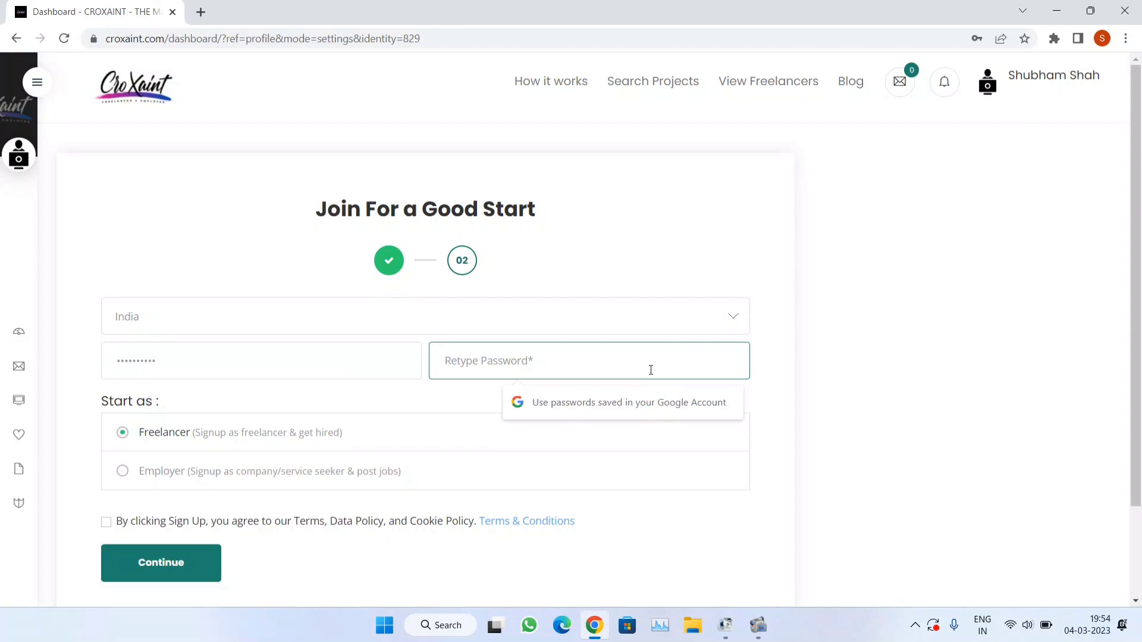
{"action": "type", "text": "******"}
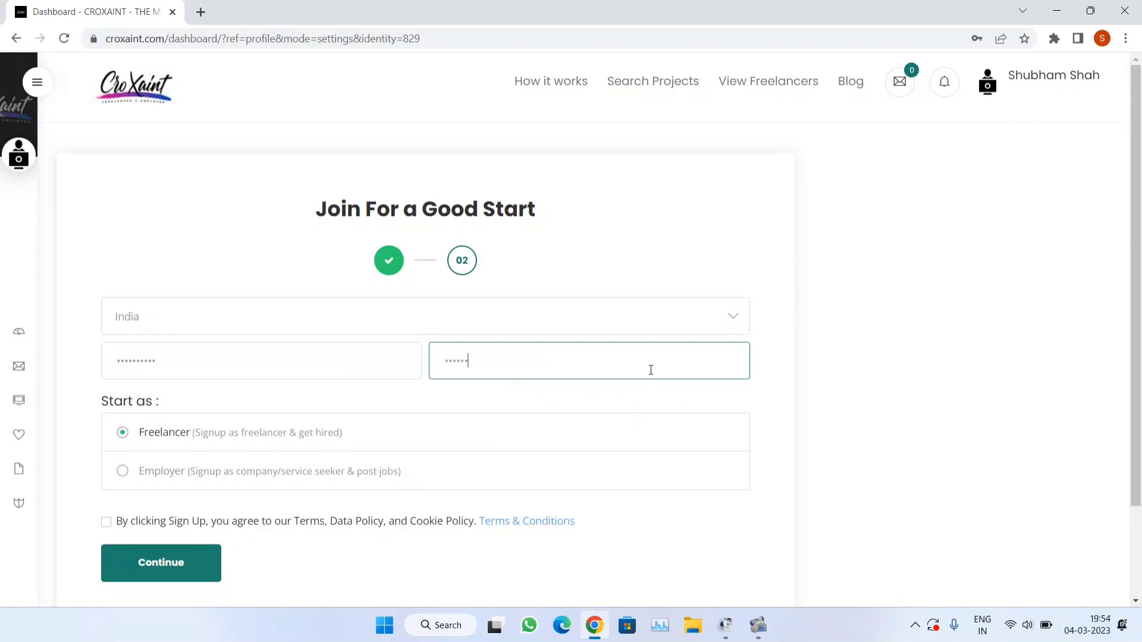
{"action": "type", "text": "****"}
{"action": "left_click", "coordinate": [106, 522]}
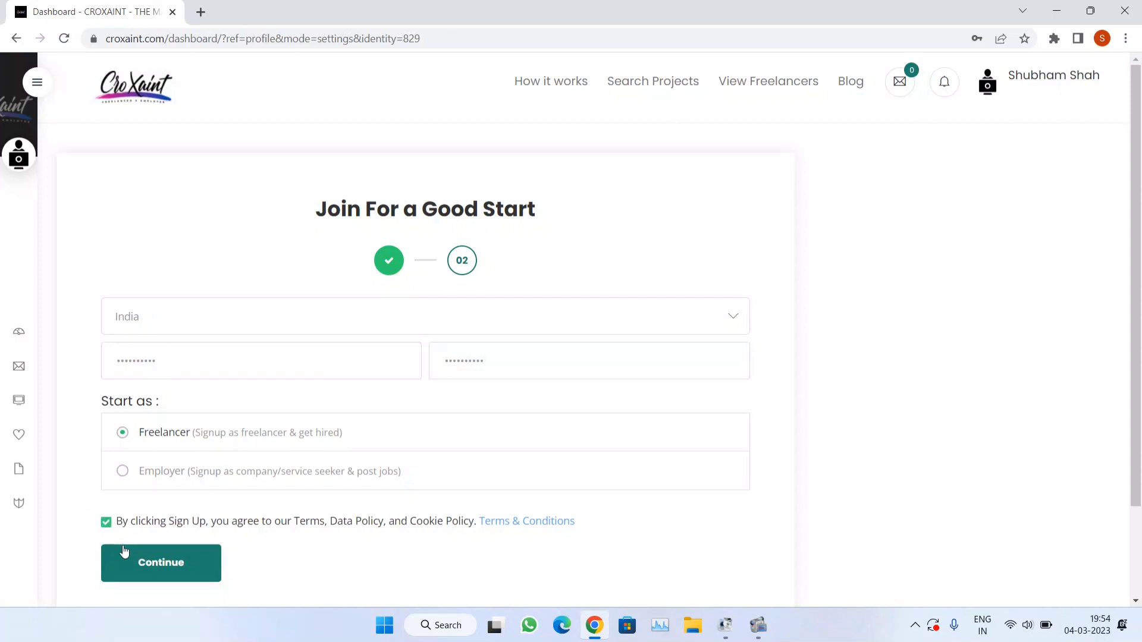
{"action": "left_click", "coordinate": [126, 566]}
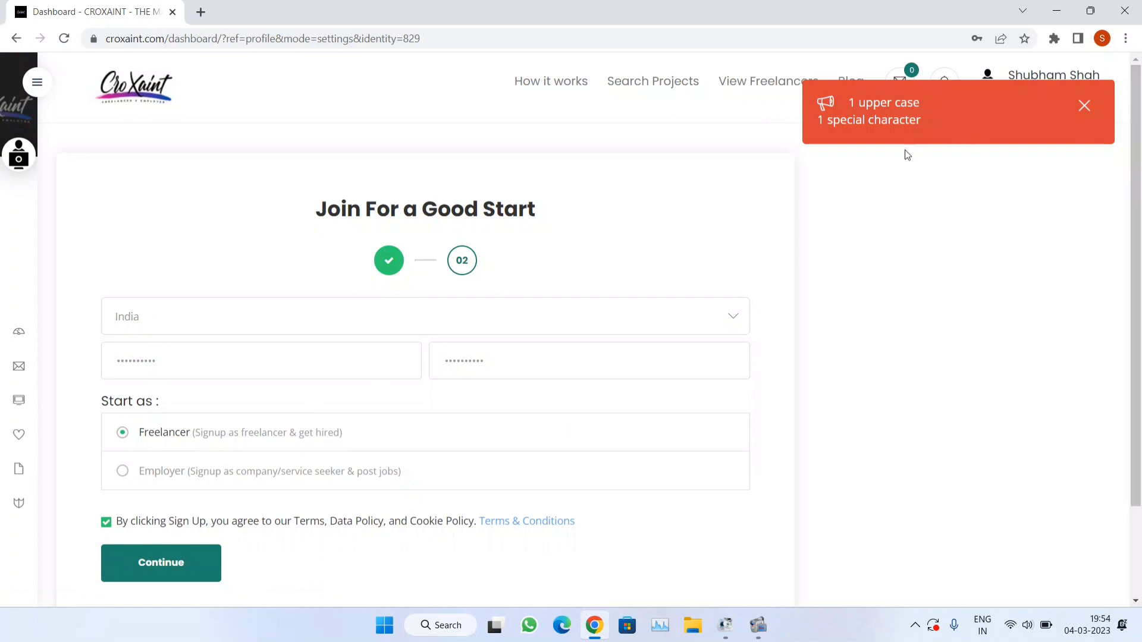
- Replace the account password and its confirmation with a new one, resubmit the registration, and decline saving the password in the browser
{"action": "left_click_drag", "start_coordinate": [214, 364], "coordinate": [105, 382]}
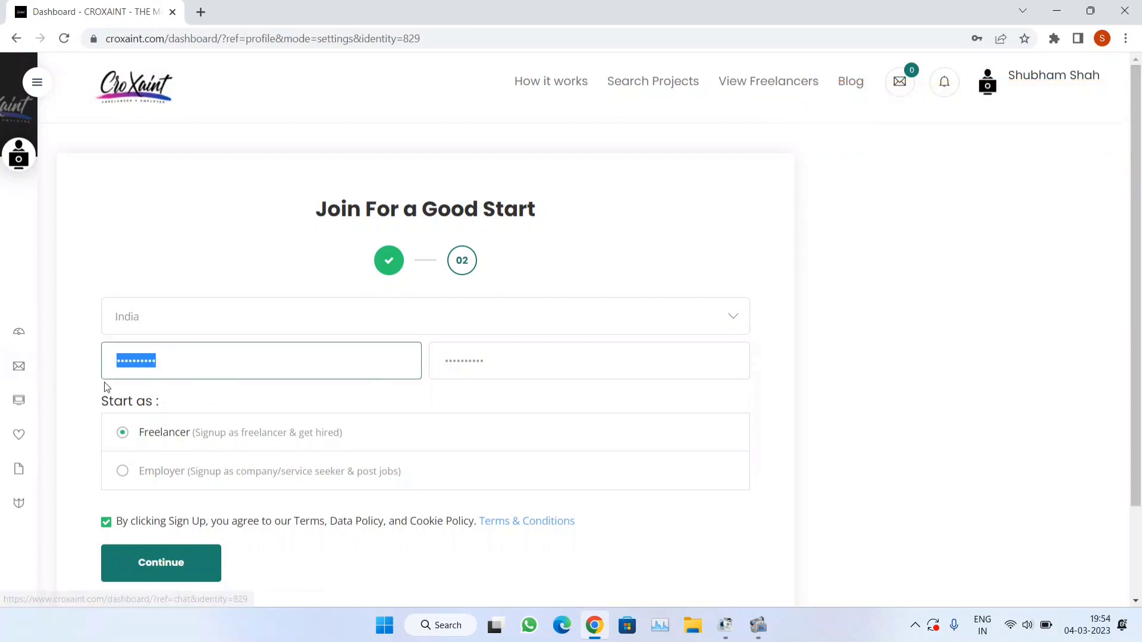
{"action": "key", "text": "BackSpace"}
{"action": "type", "text": "s"}
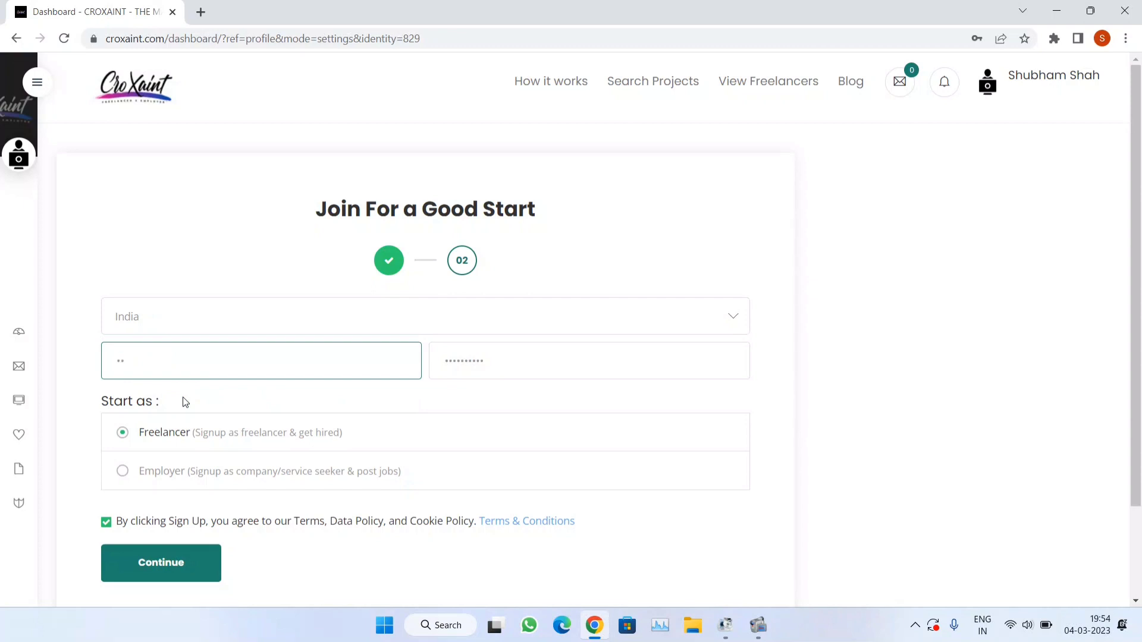
{"action": "type", "text": "••••••••"}
{"action": "key", "text": "Tab"}
{"action": "key", "text": "BackSpace"}
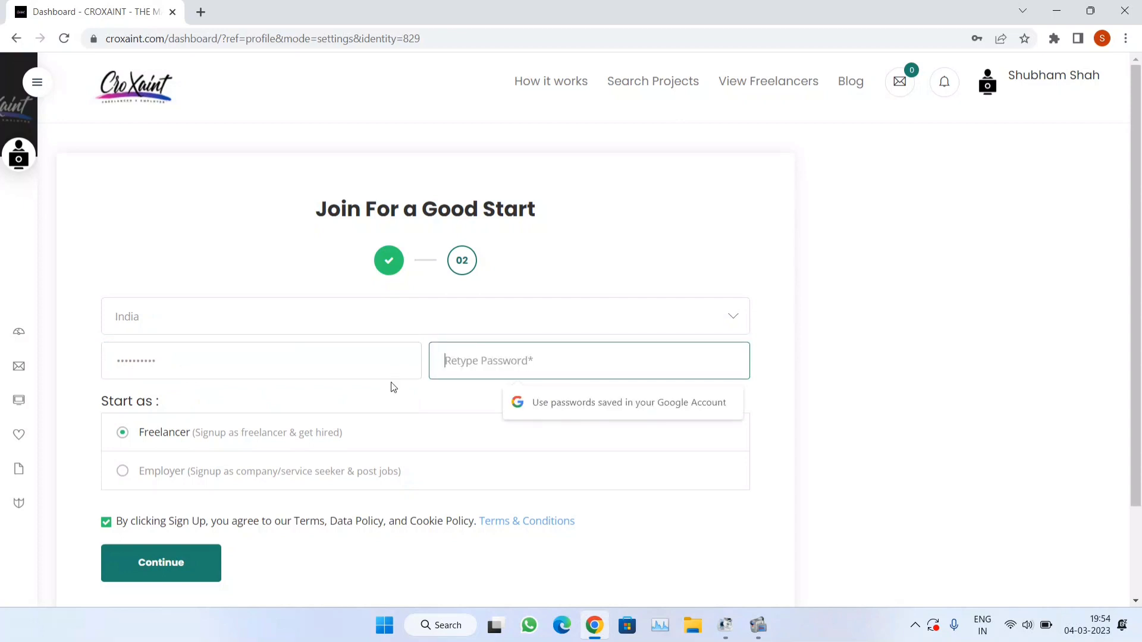
{"action": "type", "text": "•••"}
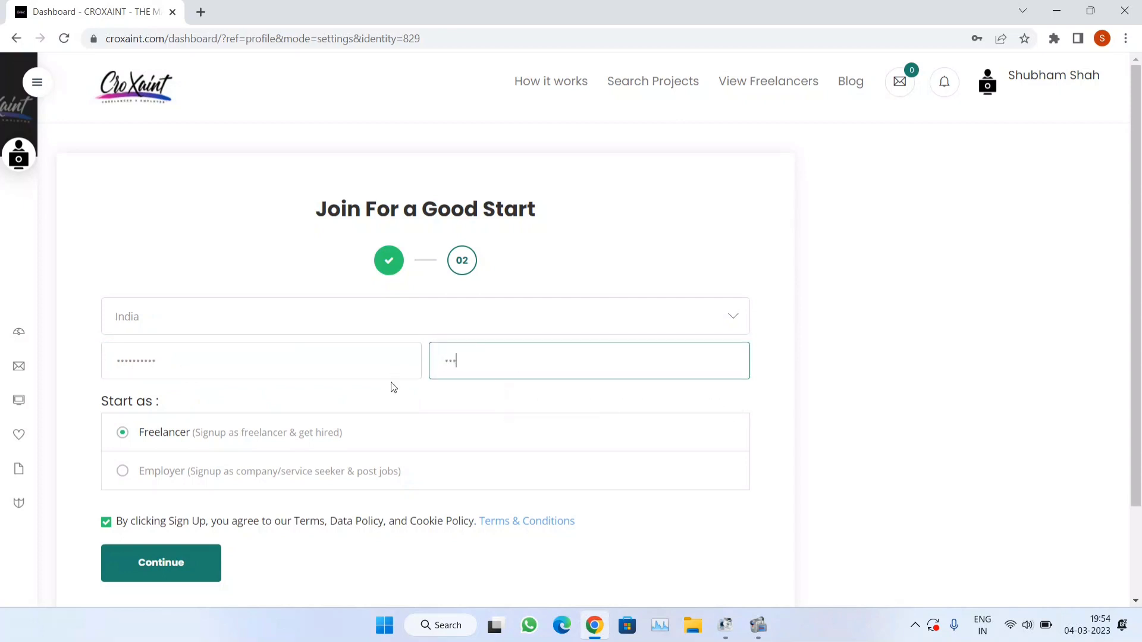
{"action": "type", "text": "•••••••"}
{"action": "left_click", "coordinate": [196, 575]}
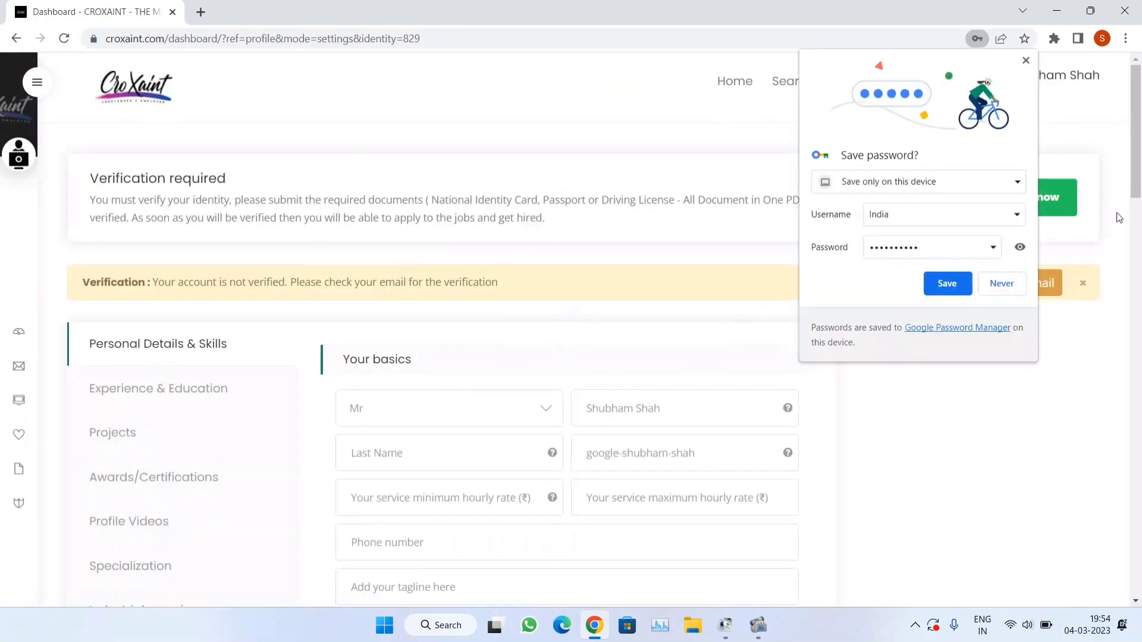
{"action": "left_click", "coordinate": [1011, 280]}
- Examine the verification notices and the basic profile fields, including last name, username, and minimum and maximum hourly rates
{"action": "scroll", "coordinate": [386, 351], "scroll_direction": "down", "scroll_amount": 1}
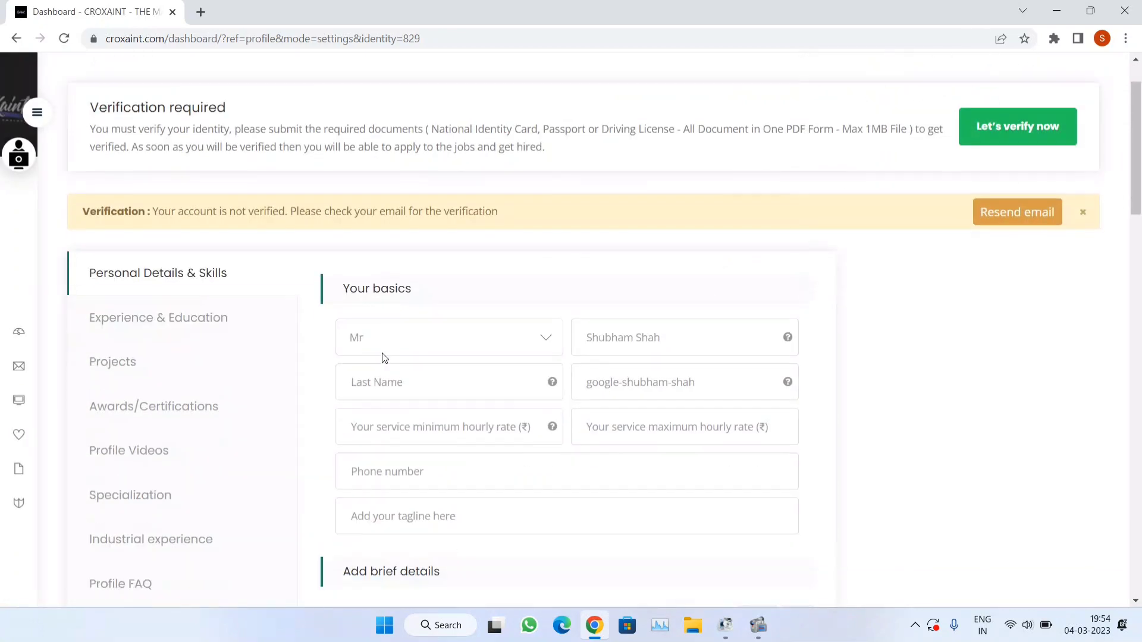
{"action": "scroll", "coordinate": [386, 357], "scroll_direction": "up", "scroll_amount": 1}
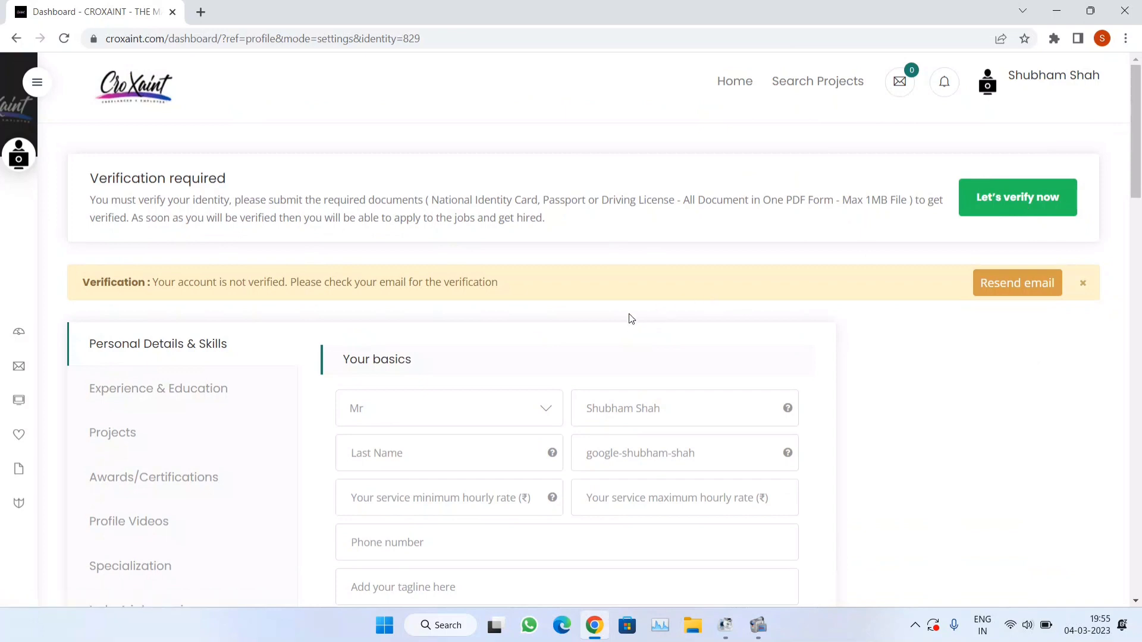
{"action": "scroll", "coordinate": [630, 318], "scroll_direction": "down", "scroll_amount": 2}
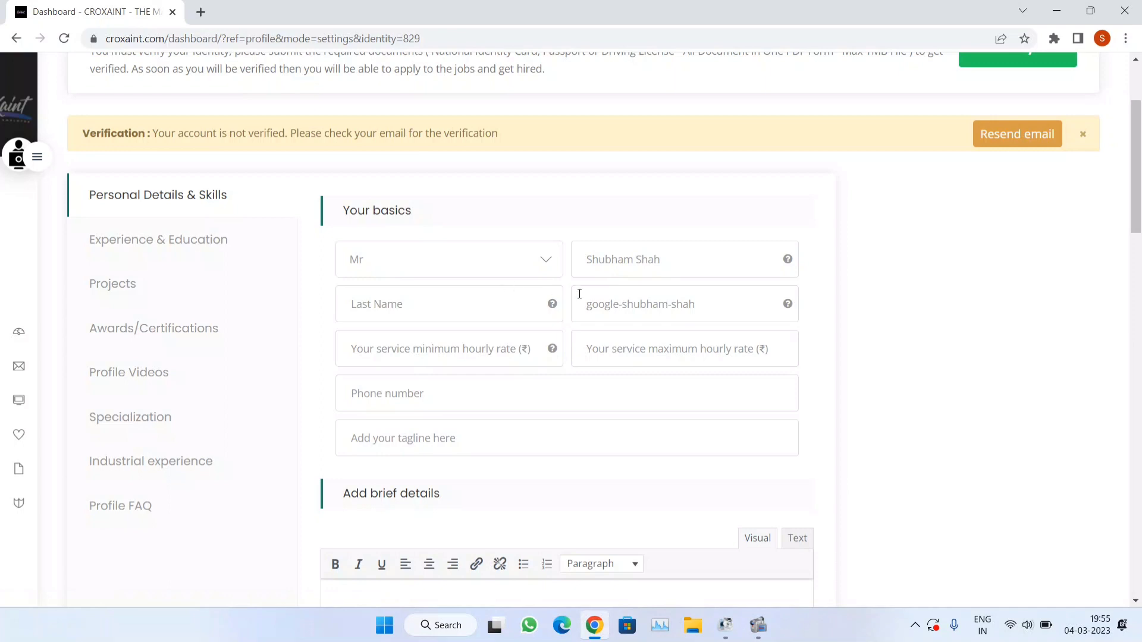
{"action": "scroll", "coordinate": [580, 294], "scroll_direction": "down", "scroll_amount": 1}
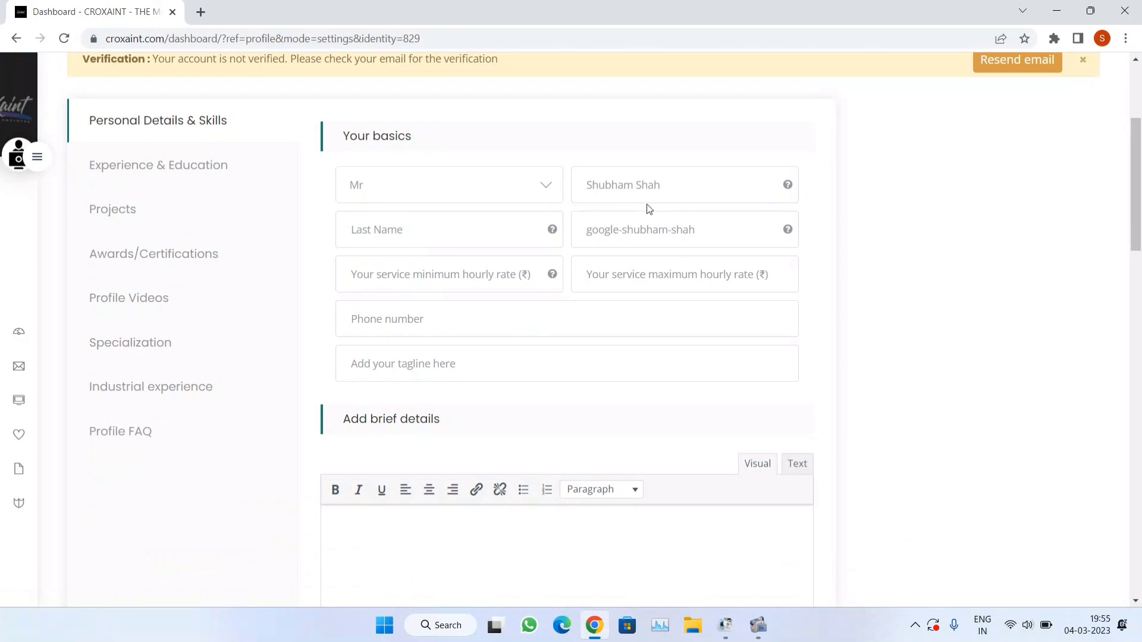
{"action": "left_click", "coordinate": [486, 236]}
{"action": "left_click", "coordinate": [660, 233]}
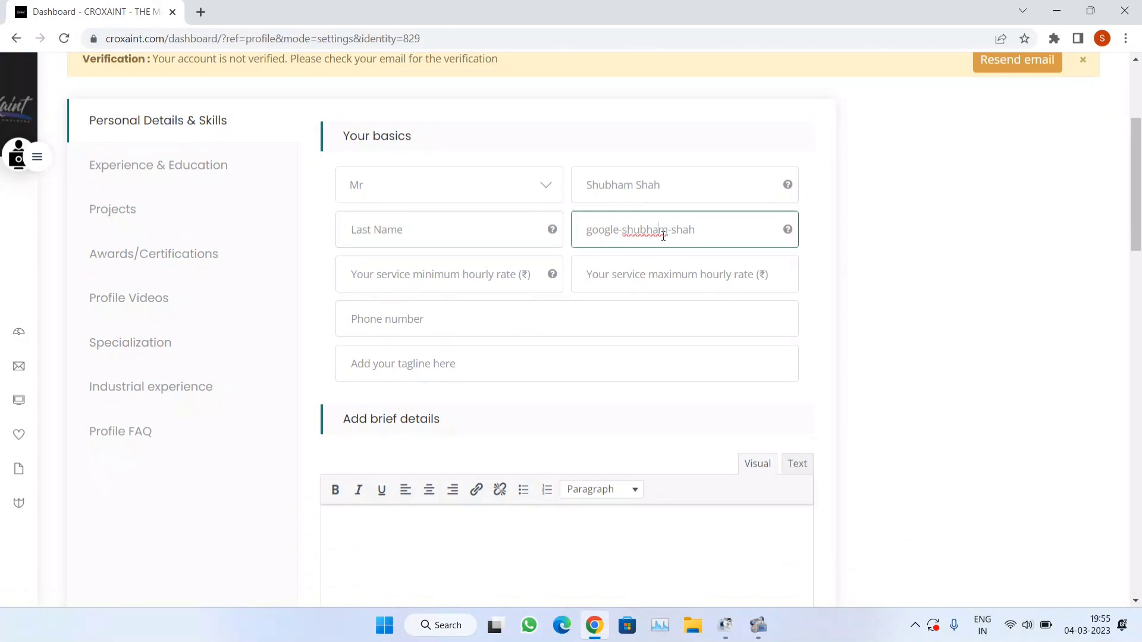
{"action": "left_click", "coordinate": [407, 284]}
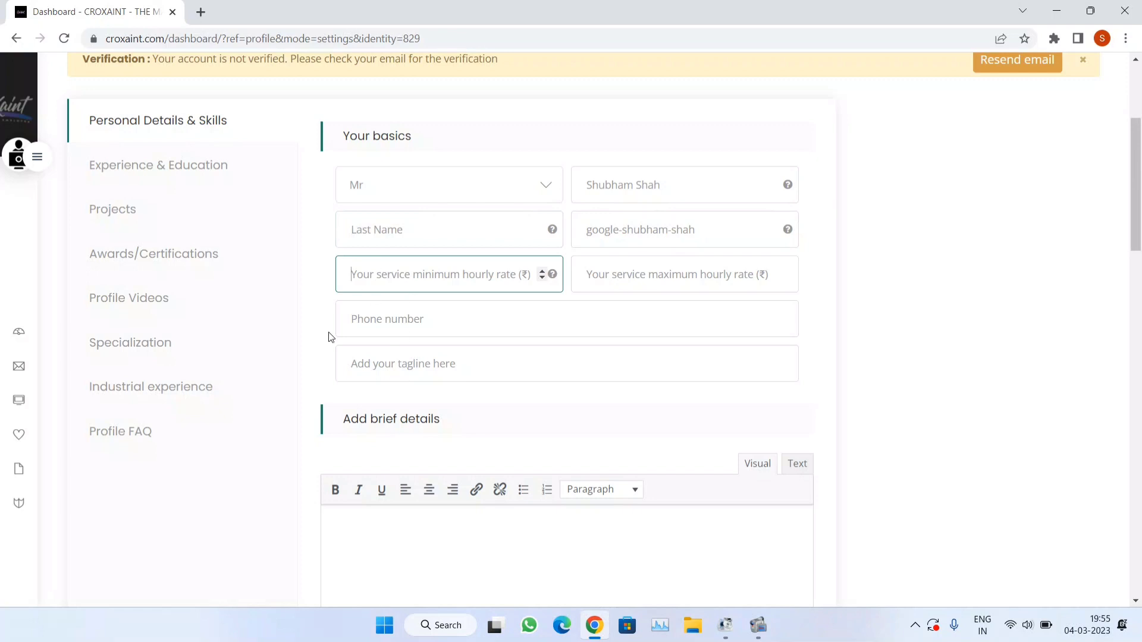
{"action": "left_click", "coordinate": [689, 285]}
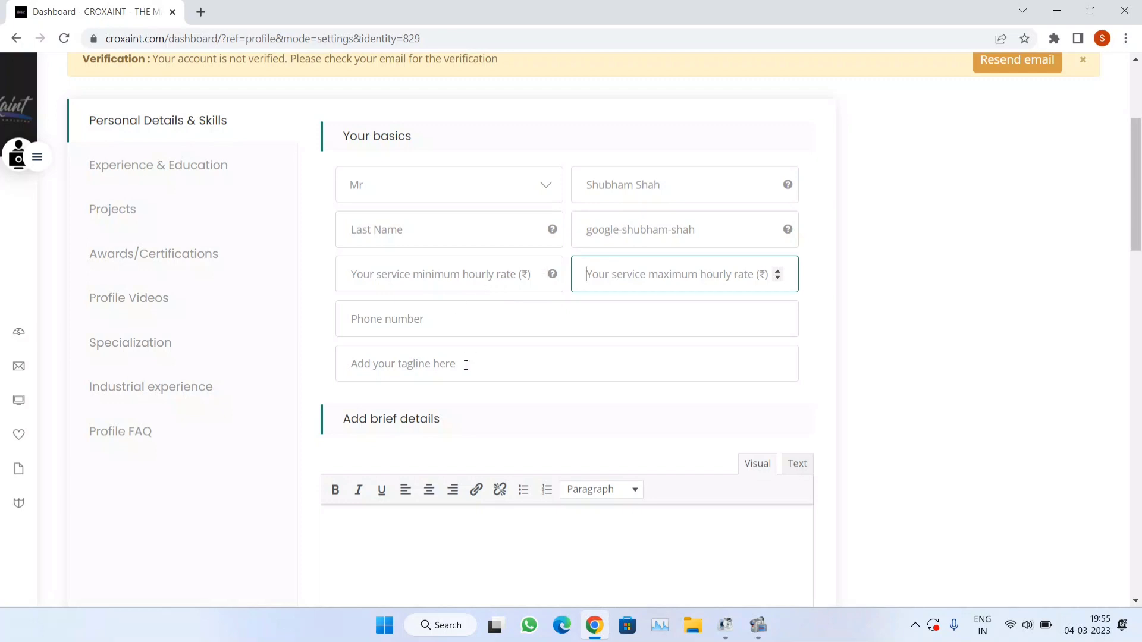
- Review the remaining profile sections, from experience and education through projects, awards, videos, specialization and industrial experience to the profile FAQ
{"action": "left_click", "coordinate": [229, 174]}
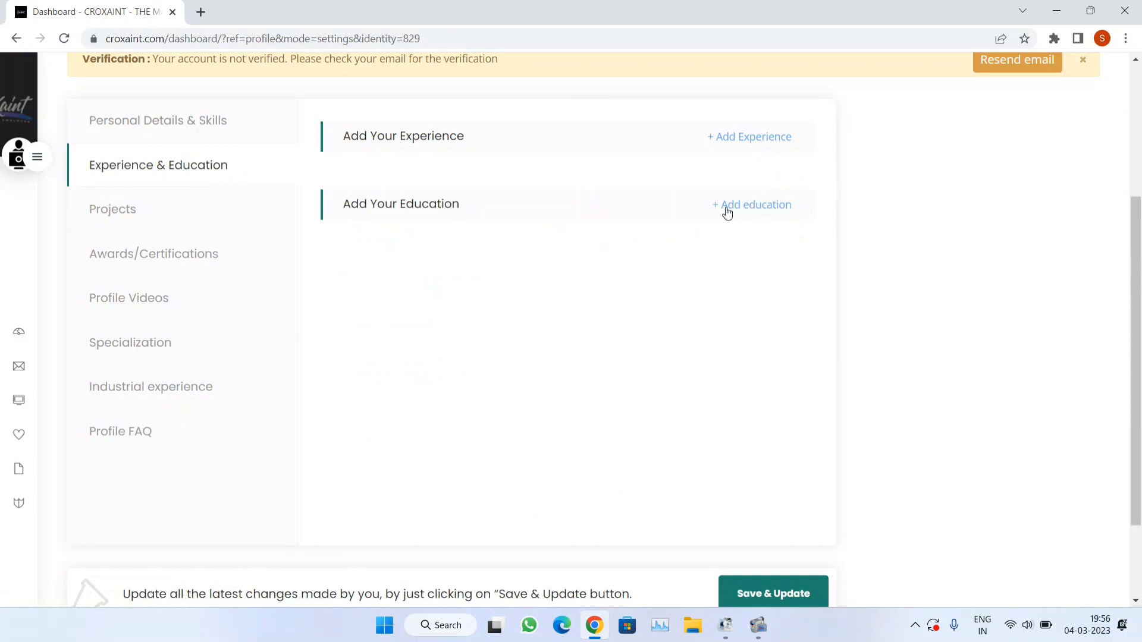
{"action": "left_click", "coordinate": [112, 216]}
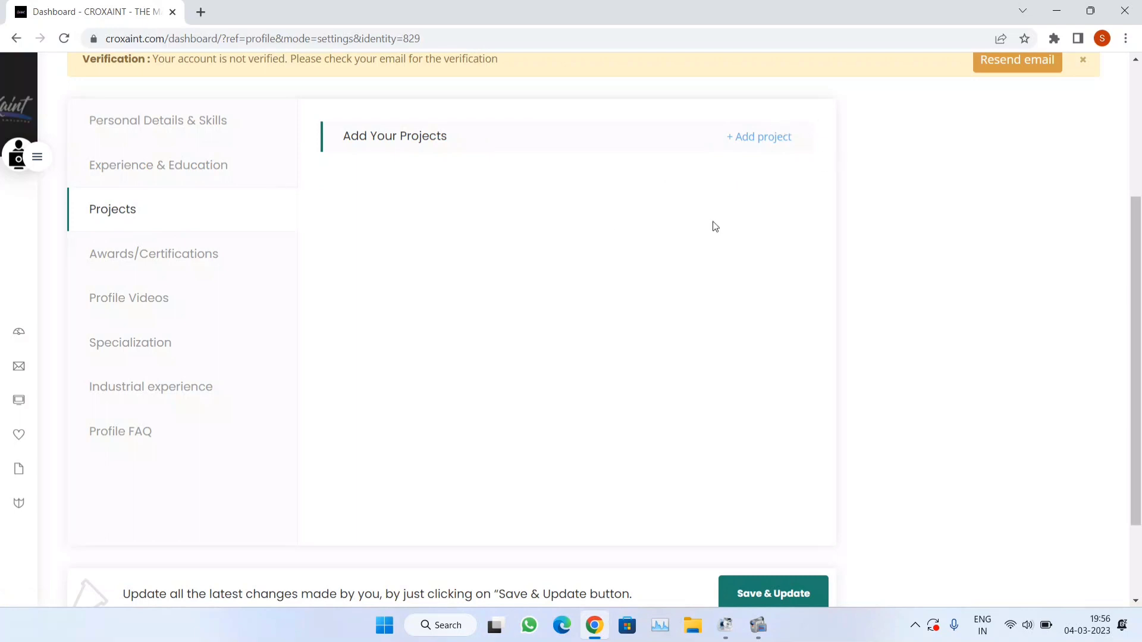
{"action": "left_click", "coordinate": [220, 252]}
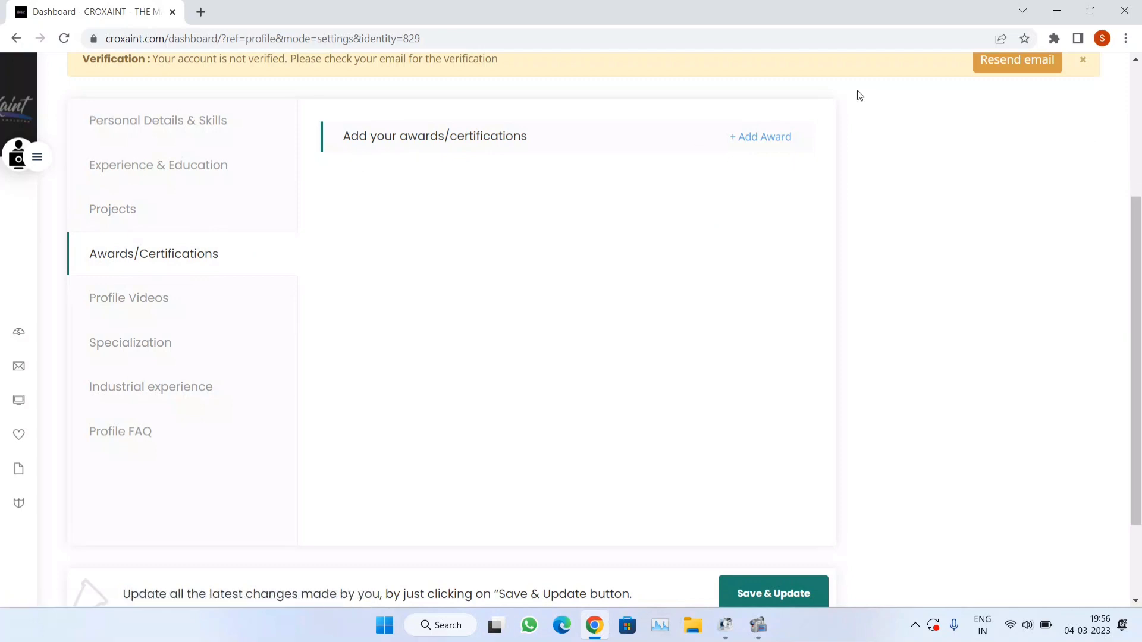
{"action": "left_click", "coordinate": [129, 299]}
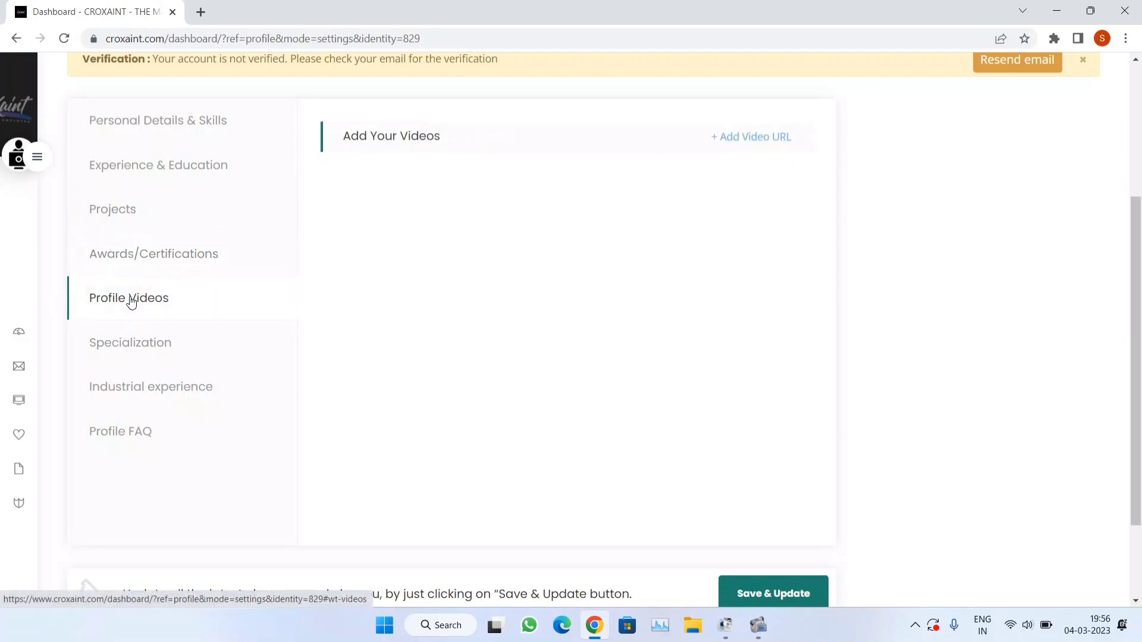
{"action": "left_click", "coordinate": [127, 350]}
{"action": "left_click", "coordinate": [510, 174]}
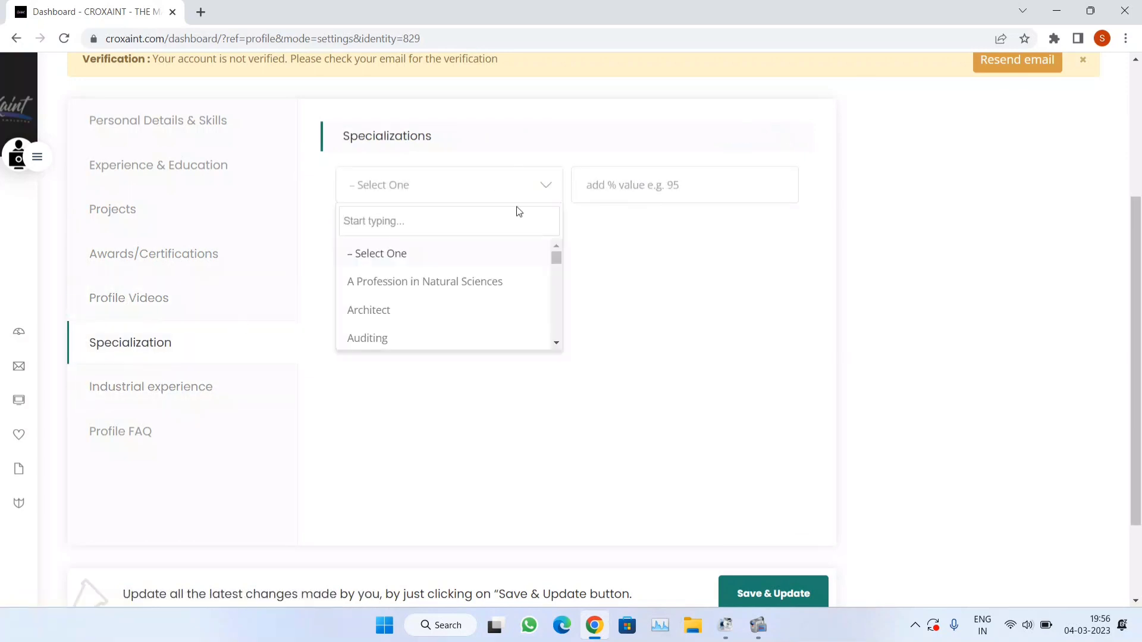
{"action": "left_click", "coordinate": [647, 277]}
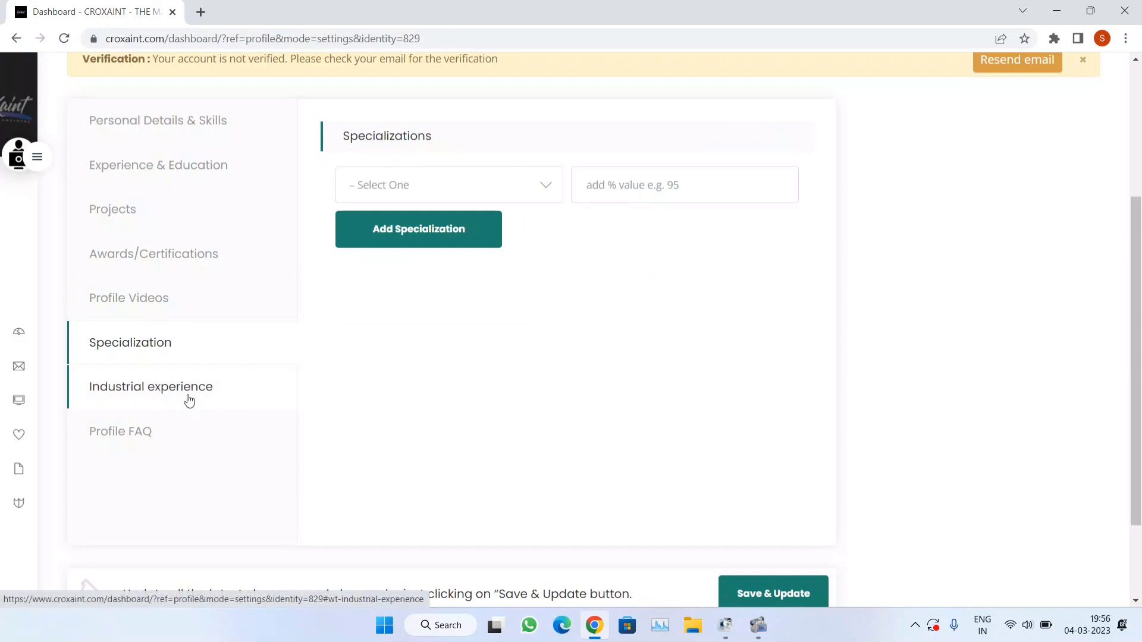
{"action": "left_click", "coordinate": [187, 400]}
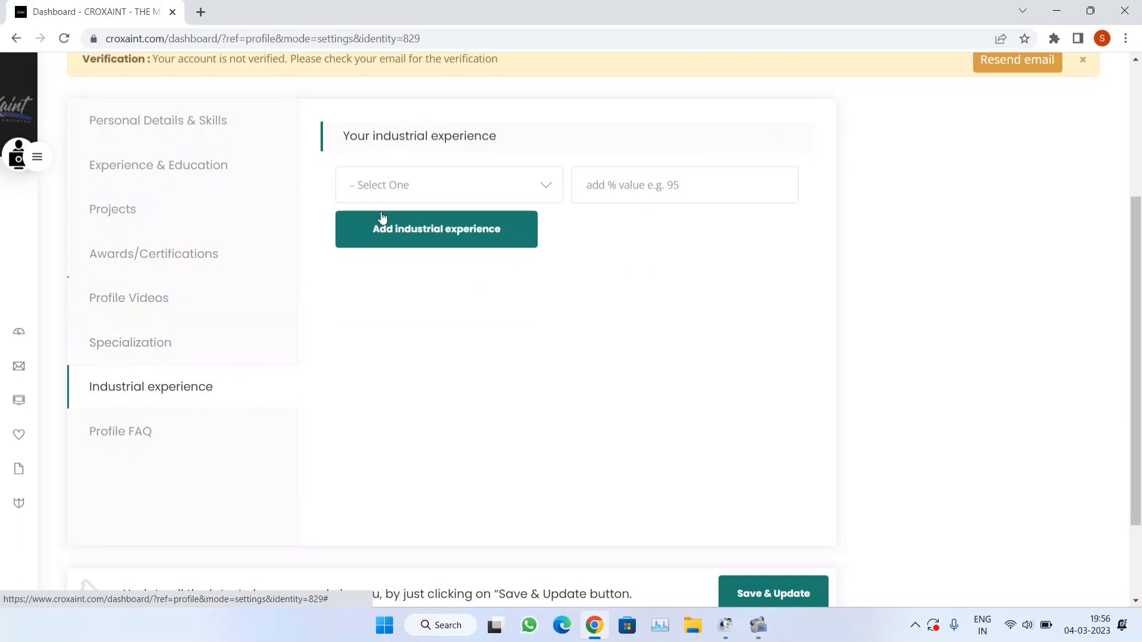
{"action": "left_click", "coordinate": [140, 444]}
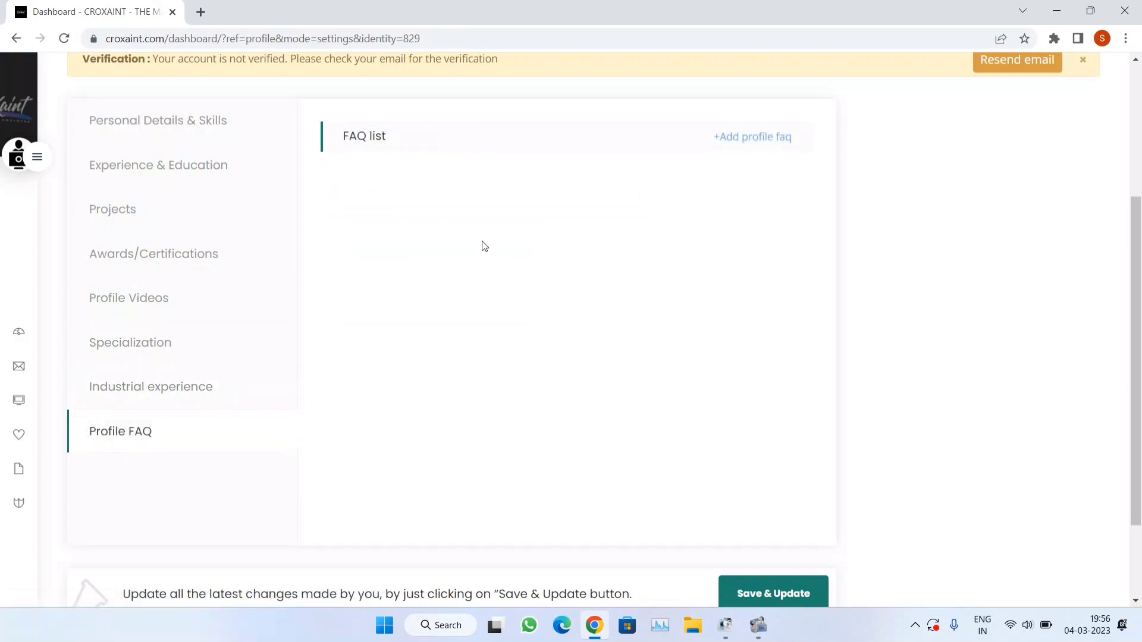
- Save and update the freelancer profile settings, and return to the verification notices
{"action": "scroll", "coordinate": [482, 241], "scroll_direction": "down", "scroll_amount": 2}
{"action": "scroll", "coordinate": [484, 246], "scroll_direction": "up", "scroll_amount": 3}
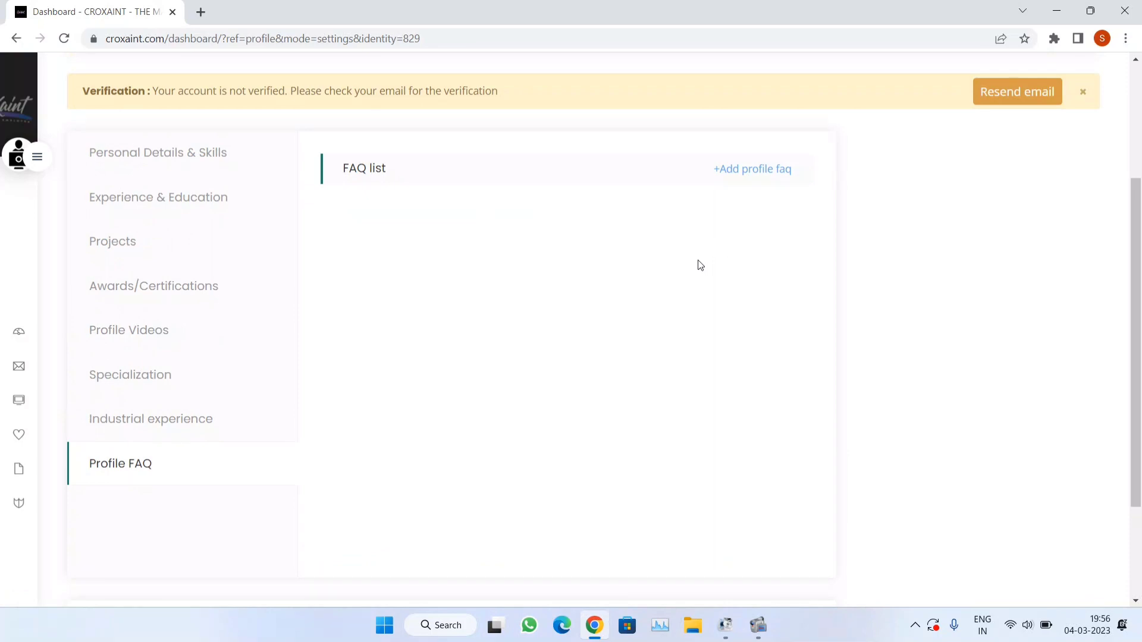
{"action": "scroll", "coordinate": [698, 261], "scroll_direction": "down", "scroll_amount": 1}
{"action": "scroll", "coordinate": [697, 265], "scroll_direction": "down", "scroll_amount": 1}
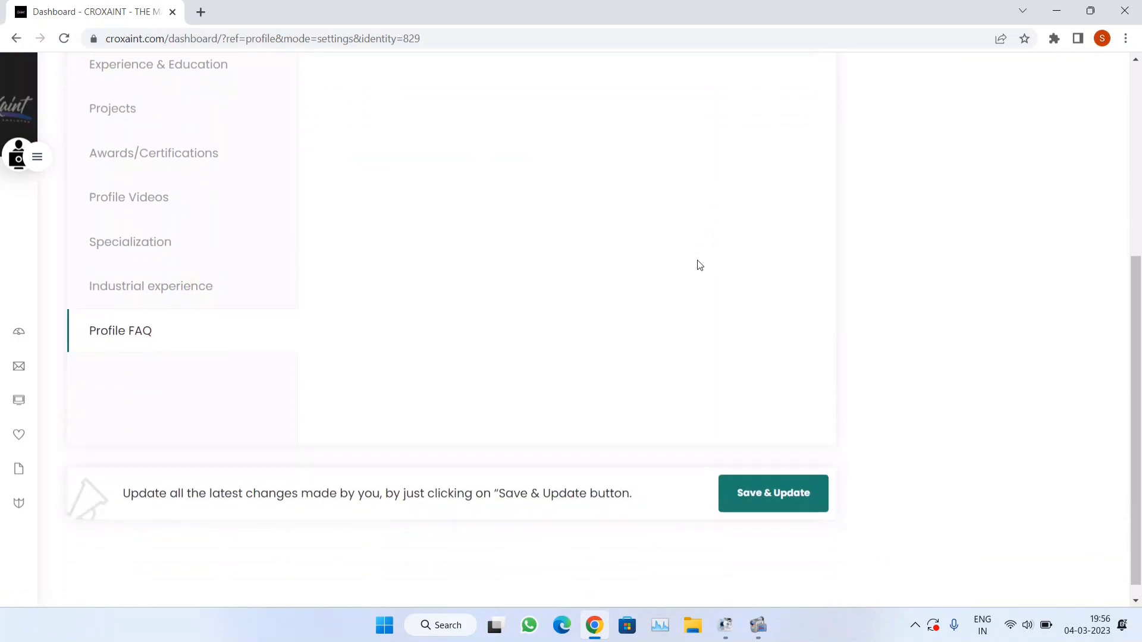
{"action": "scroll", "coordinate": [697, 262], "scroll_direction": "up", "scroll_amount": 2}
{"action": "scroll", "coordinate": [697, 262], "scroll_direction": "down", "scroll_amount": 1}
{"action": "scroll", "coordinate": [705, 265], "scroll_direction": "down", "scroll_amount": 1}
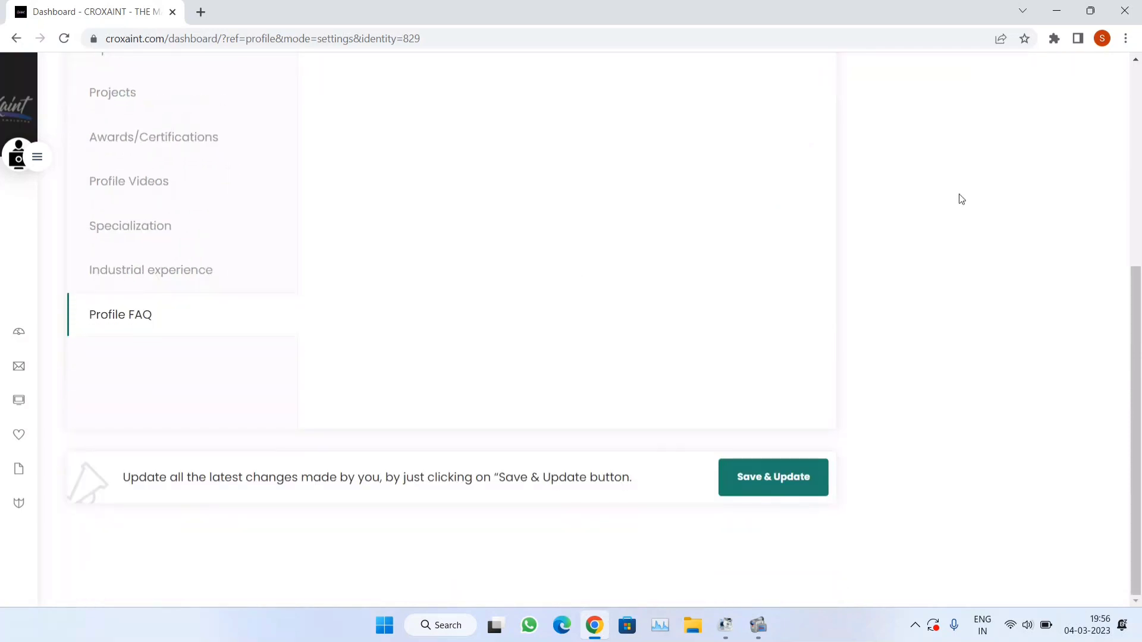
{"action": "left_click", "coordinate": [754, 488]}
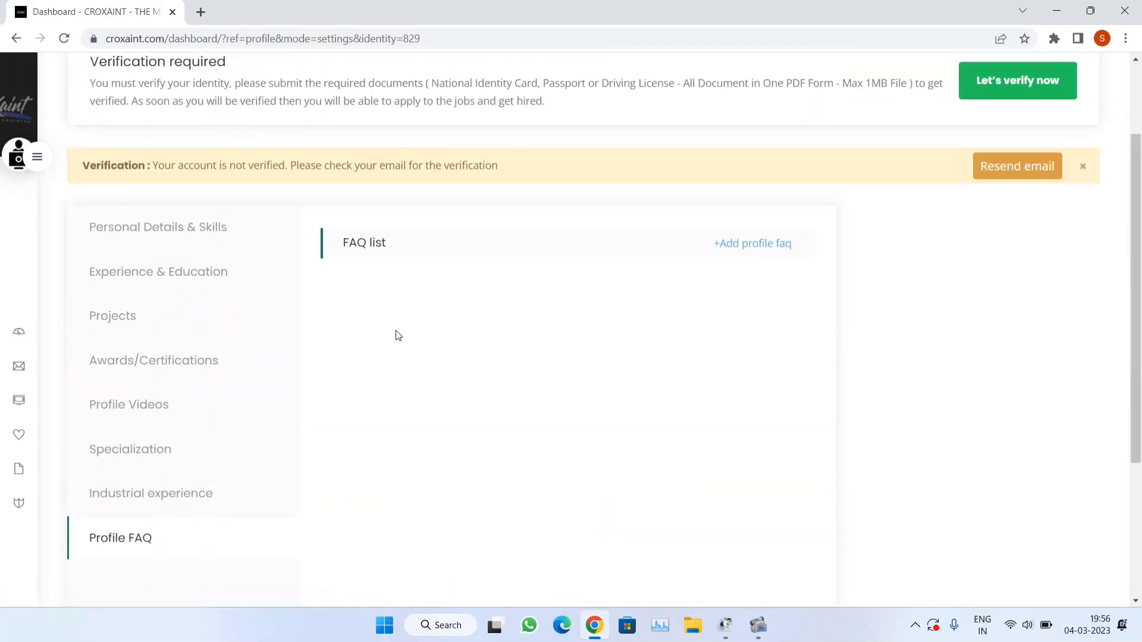
{"action": "scroll", "coordinate": [576, 223], "scroll_direction": "up", "scroll_amount": 1}
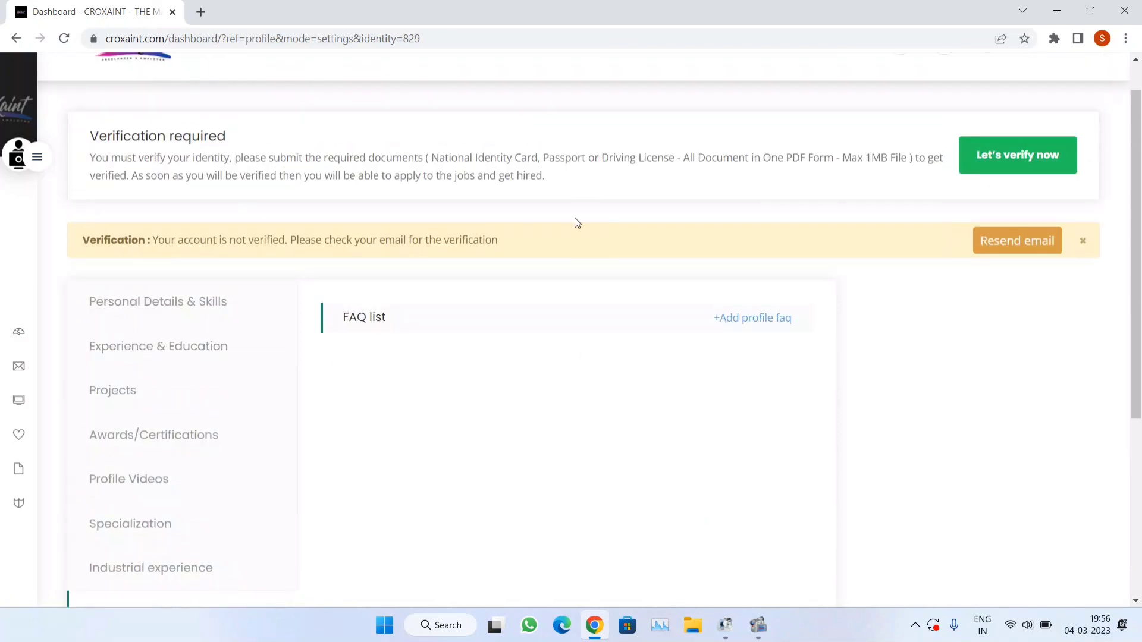
- Open the identity verification form and examine its name, contact number, identity document number, address and file upload fields
{"action": "left_click", "coordinate": [1030, 171]}
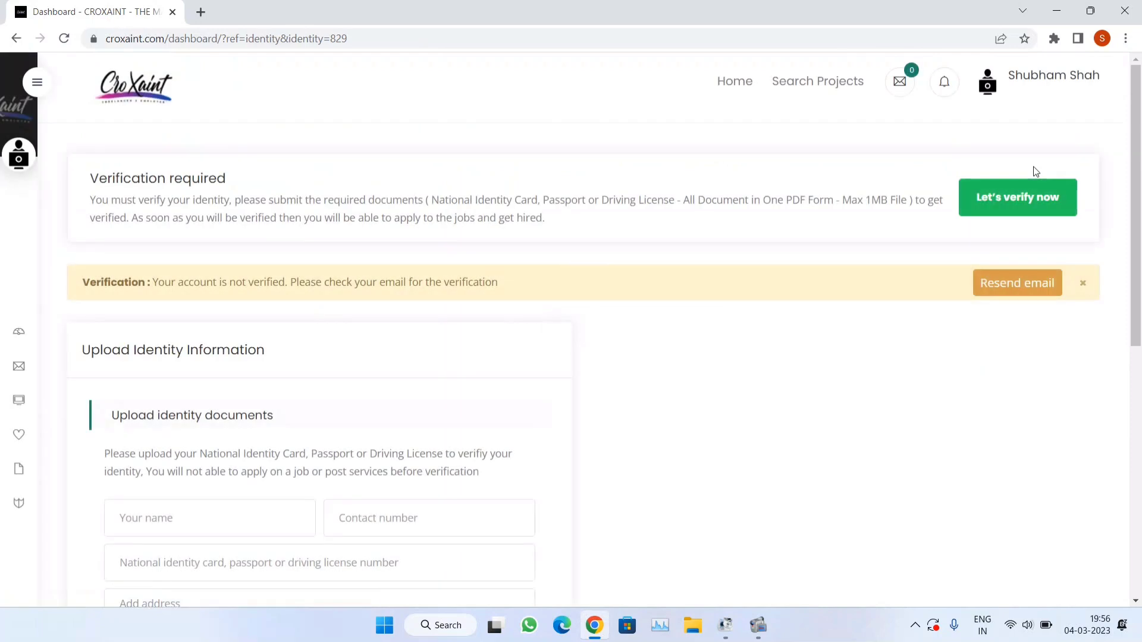
{"action": "scroll", "coordinate": [246, 498], "scroll_direction": "down", "scroll_amount": 3}
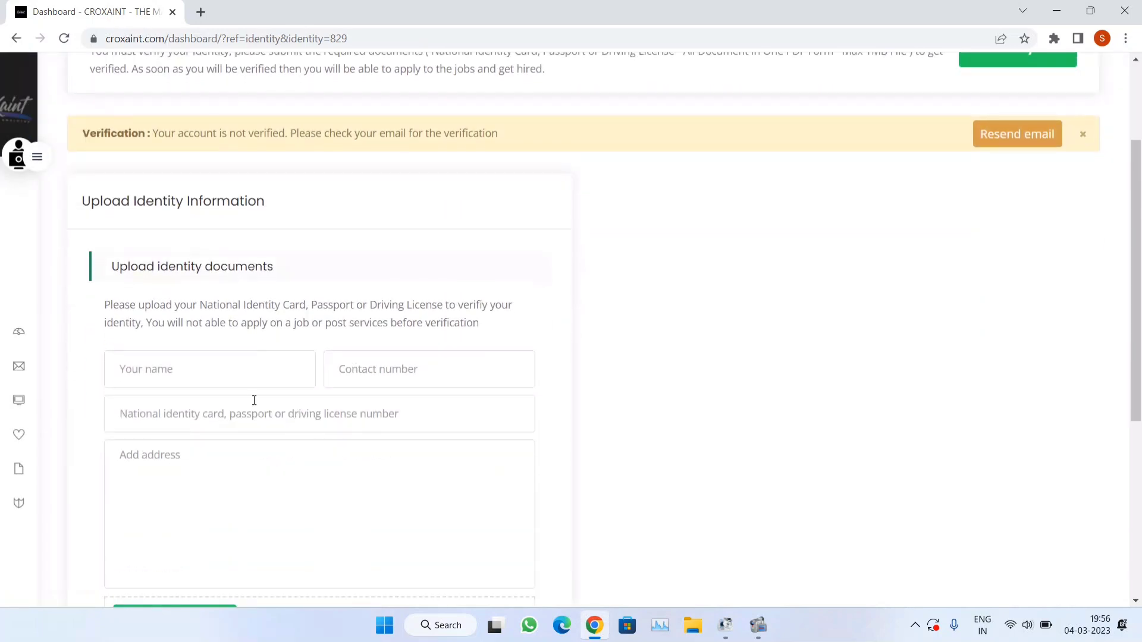
{"action": "left_click", "coordinate": [299, 423]}
{"action": "left_click", "coordinate": [242, 372]}
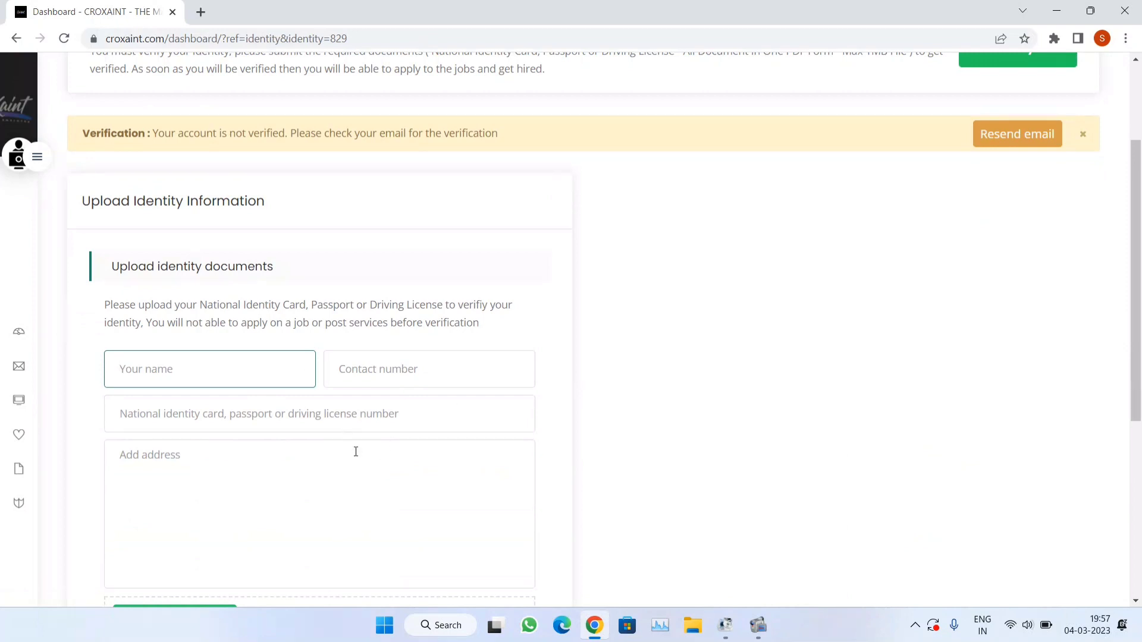
{"action": "left_click", "coordinate": [348, 422]}
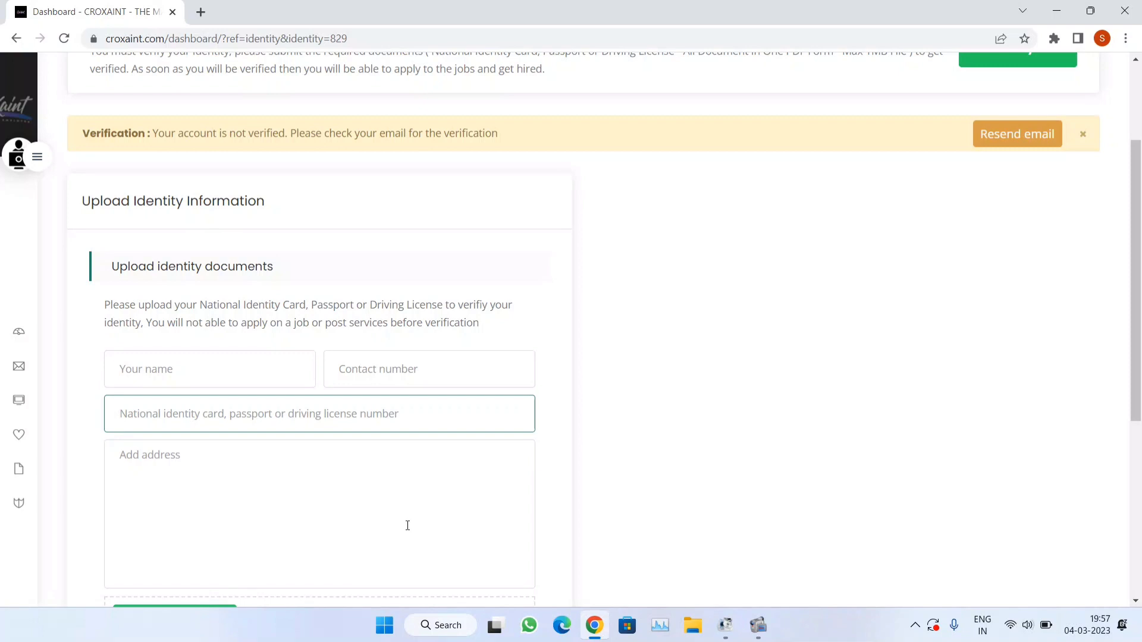
{"action": "scroll", "coordinate": [234, 509], "scroll_direction": "down", "scroll_amount": 3}
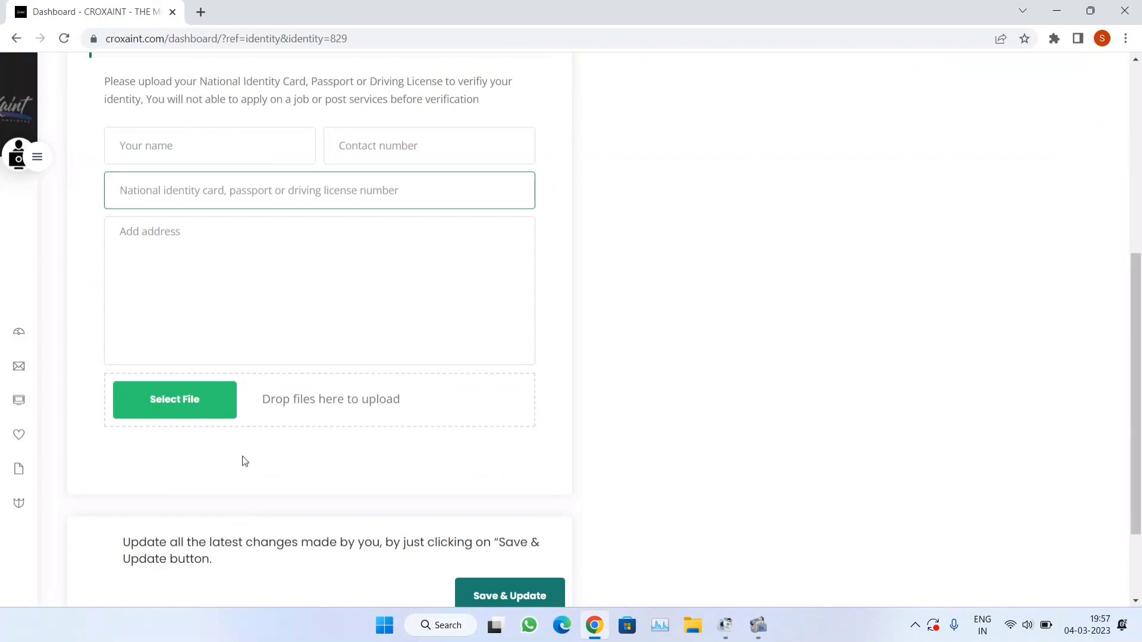
{"action": "scroll", "coordinate": [231, 383], "scroll_direction": "down", "scroll_amount": 1}
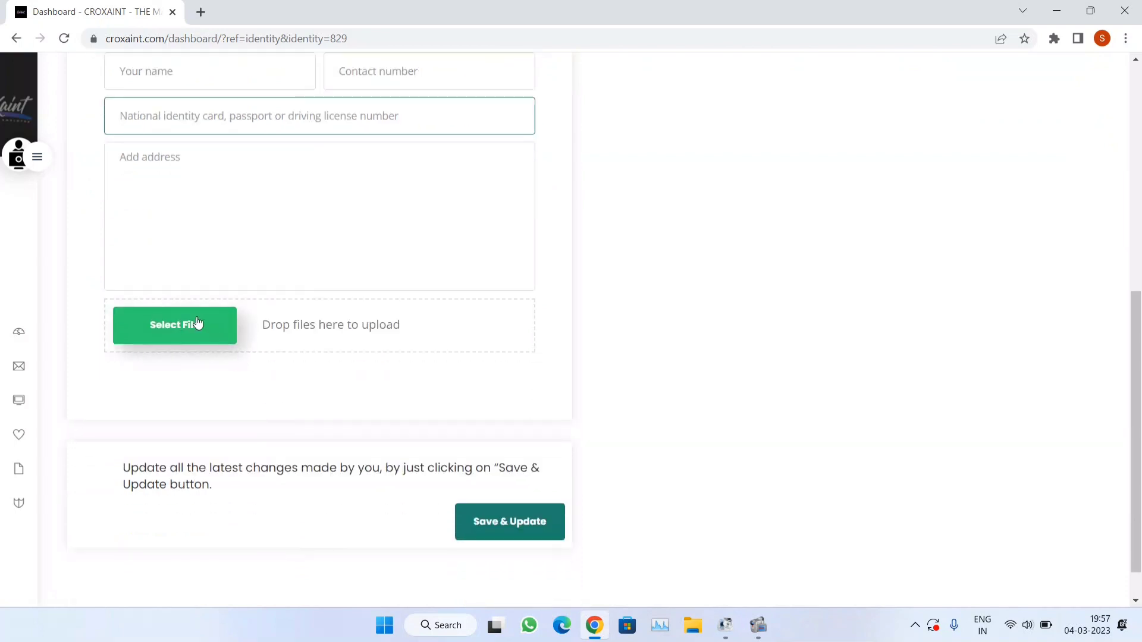
{"action": "scroll", "coordinate": [540, 518], "scroll_direction": "up", "scroll_amount": 5}
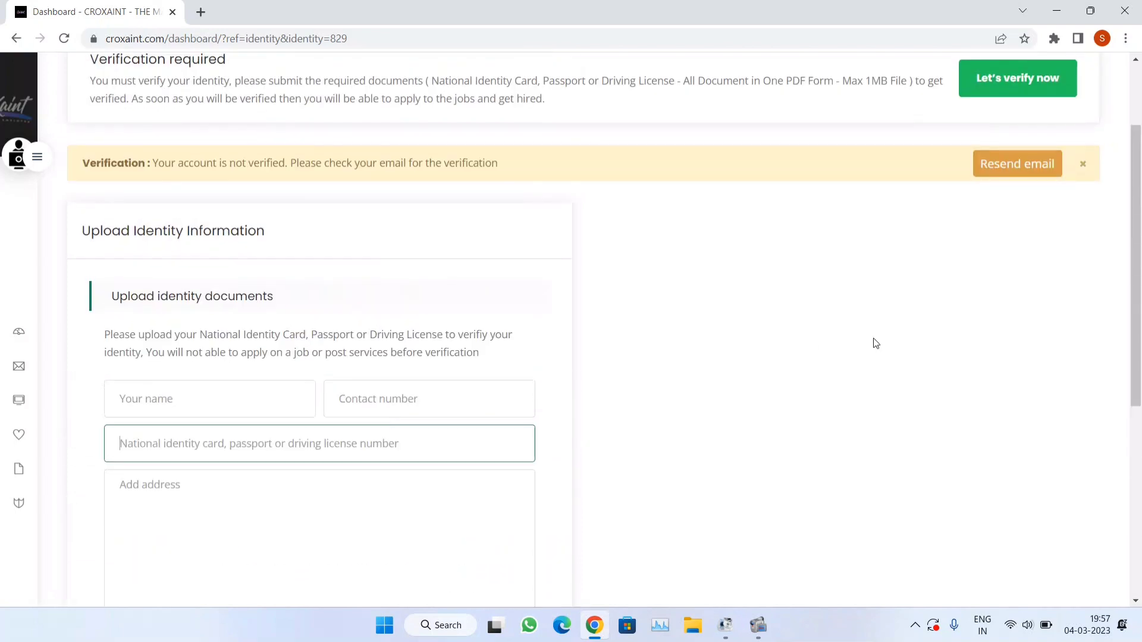
- Open the dashboard and examine the account verification notice and the summary cards for messages, proposals, saved items, balances, projects and services
{"action": "left_click", "coordinate": [35, 157]}
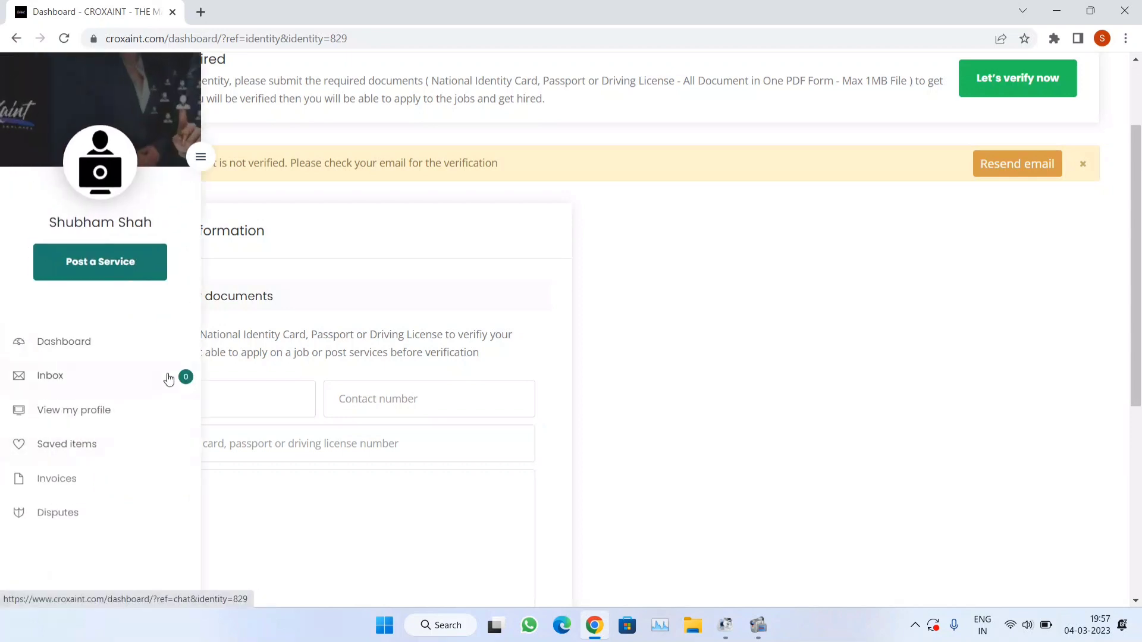
{"action": "left_click", "coordinate": [104, 346]}
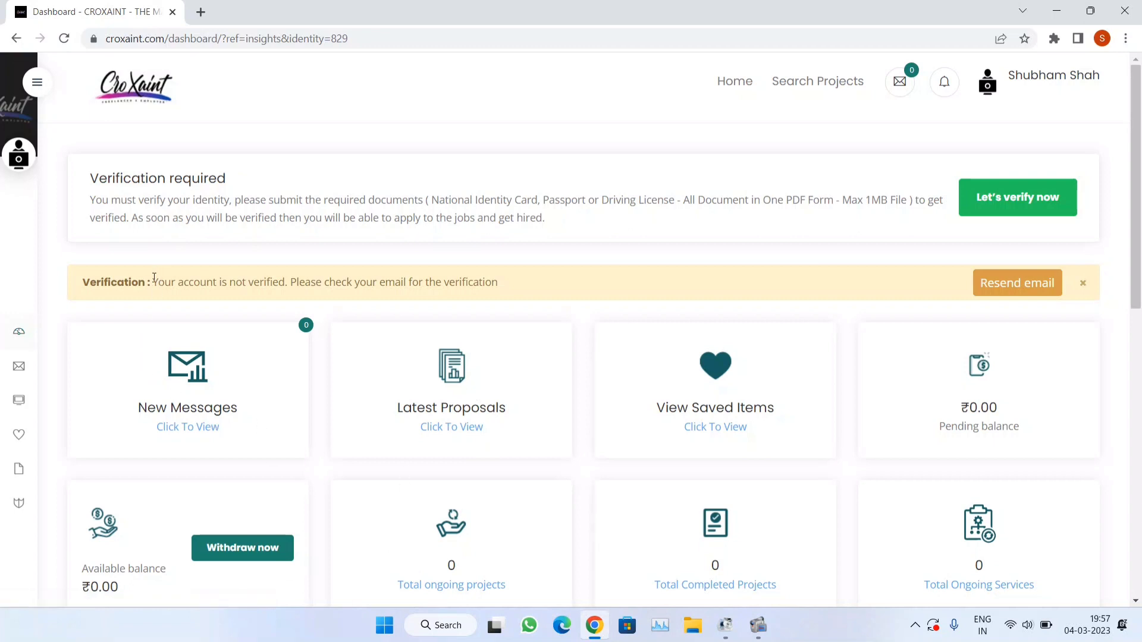
{"action": "left_click_drag", "start_coordinate": [156, 278], "coordinate": [543, 293]}
{"action": "left_click", "coordinate": [606, 260]}
{"action": "scroll", "coordinate": [964, 438], "scroll_direction": "down", "scroll_amount": 3}
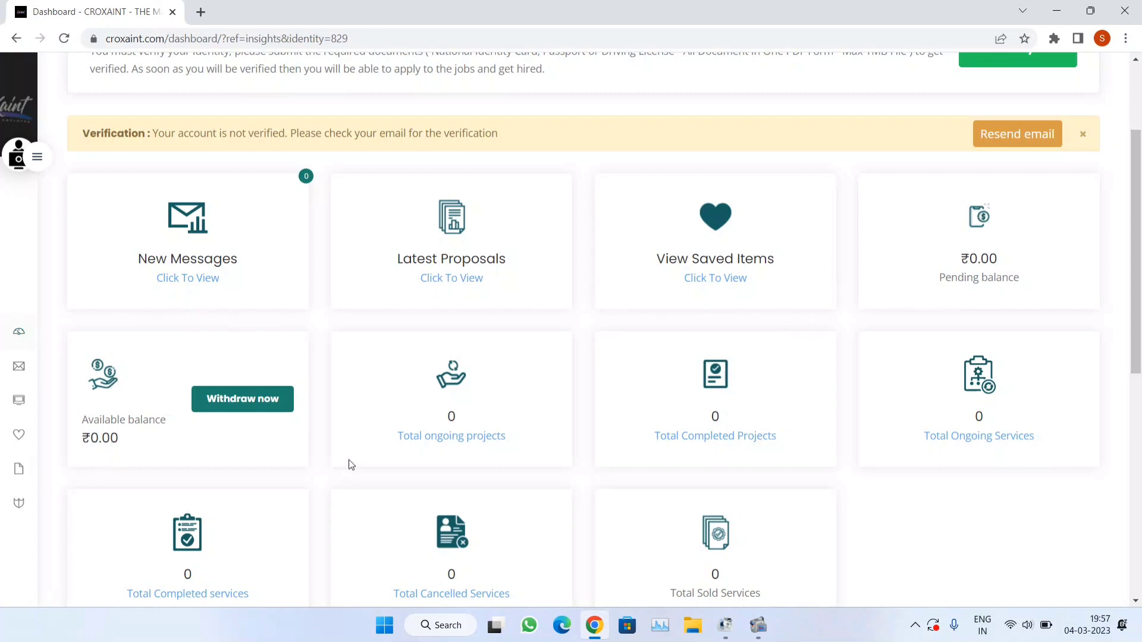
{"action": "scroll", "coordinate": [416, 430], "scroll_direction": "down", "scroll_amount": 1}
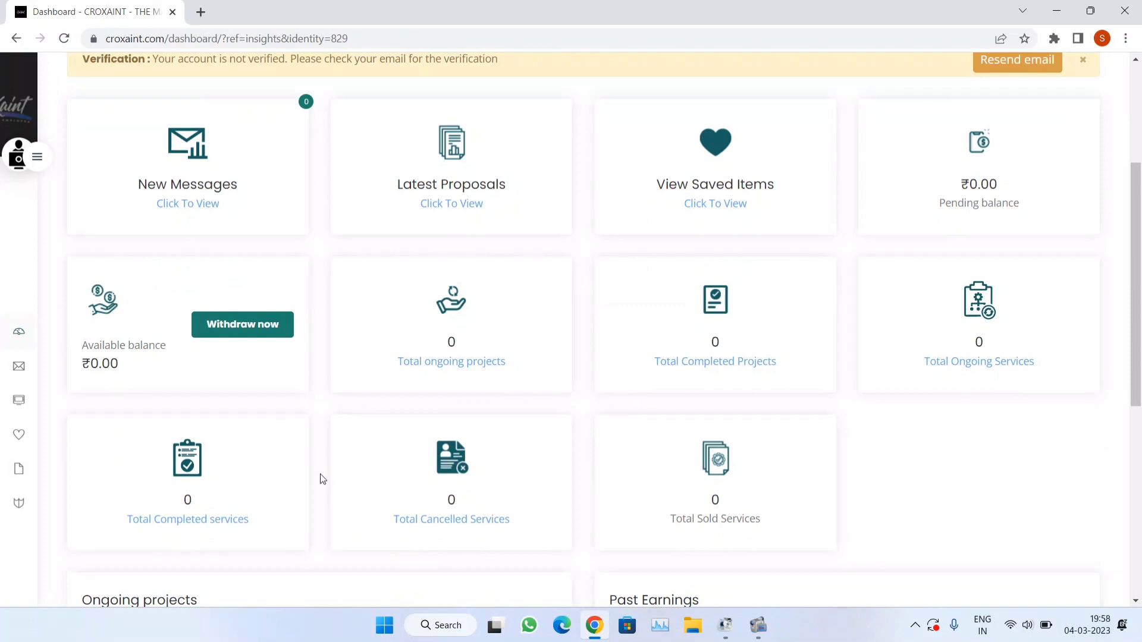
{"action": "scroll", "coordinate": [327, 478], "scroll_direction": "up", "scroll_amount": 1}
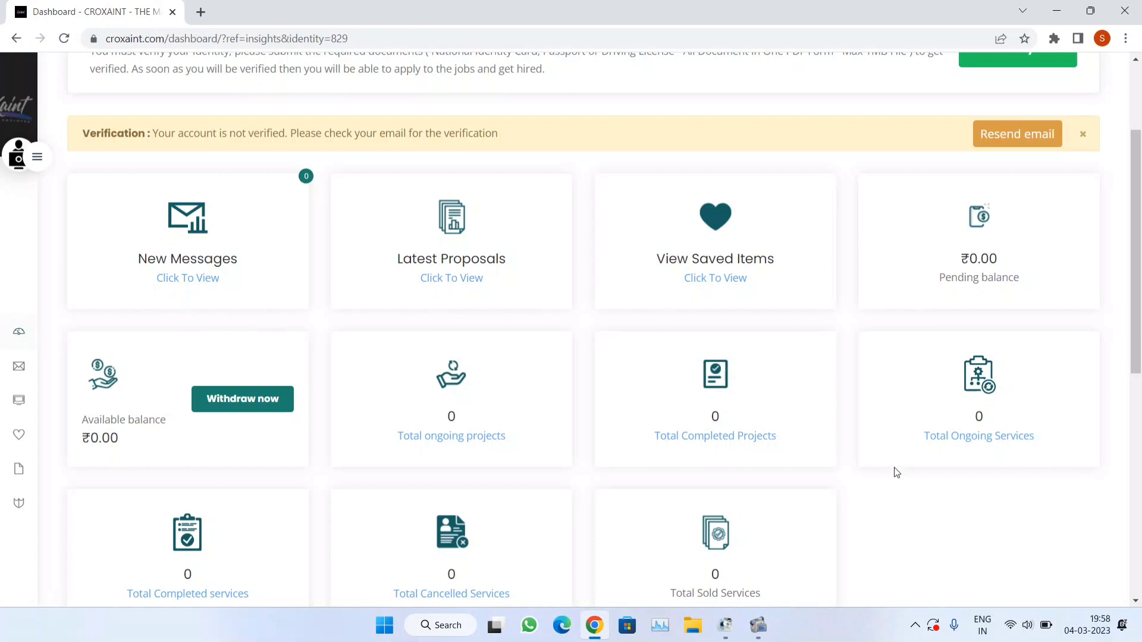
{"action": "scroll", "coordinate": [897, 473], "scroll_direction": "down", "scroll_amount": 1}
{"action": "scroll", "coordinate": [896, 473], "scroll_direction": "down", "scroll_amount": 1}
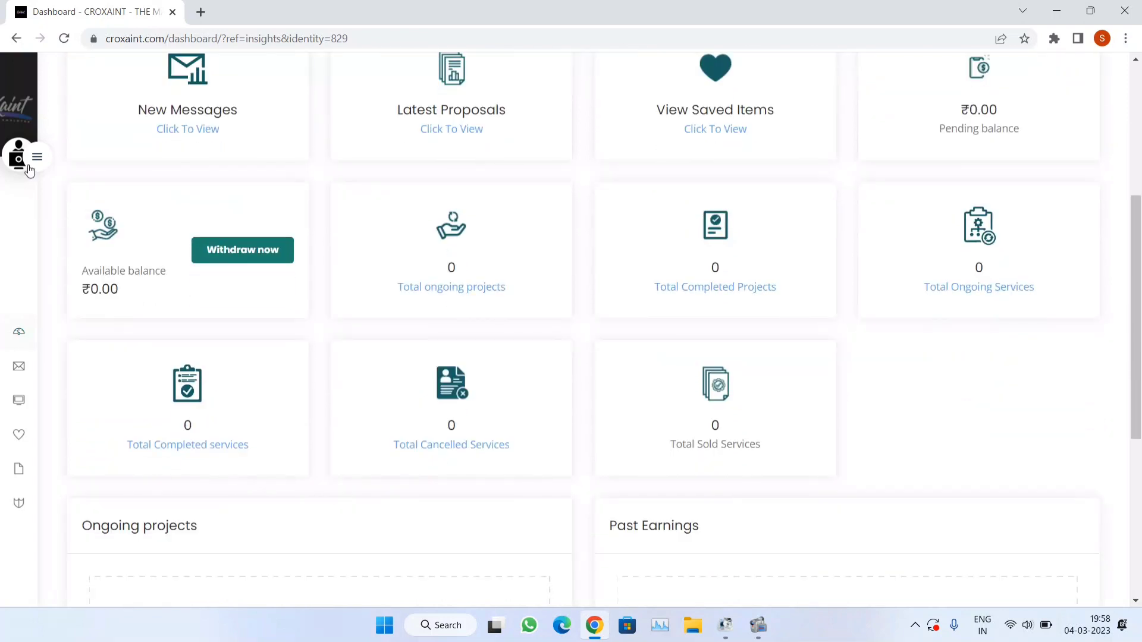
- Look over the expanded navigation entries and the dashboard's ongoing projects and past earnings sections
{"action": "mouse_move", "coordinate": [36, 170]}
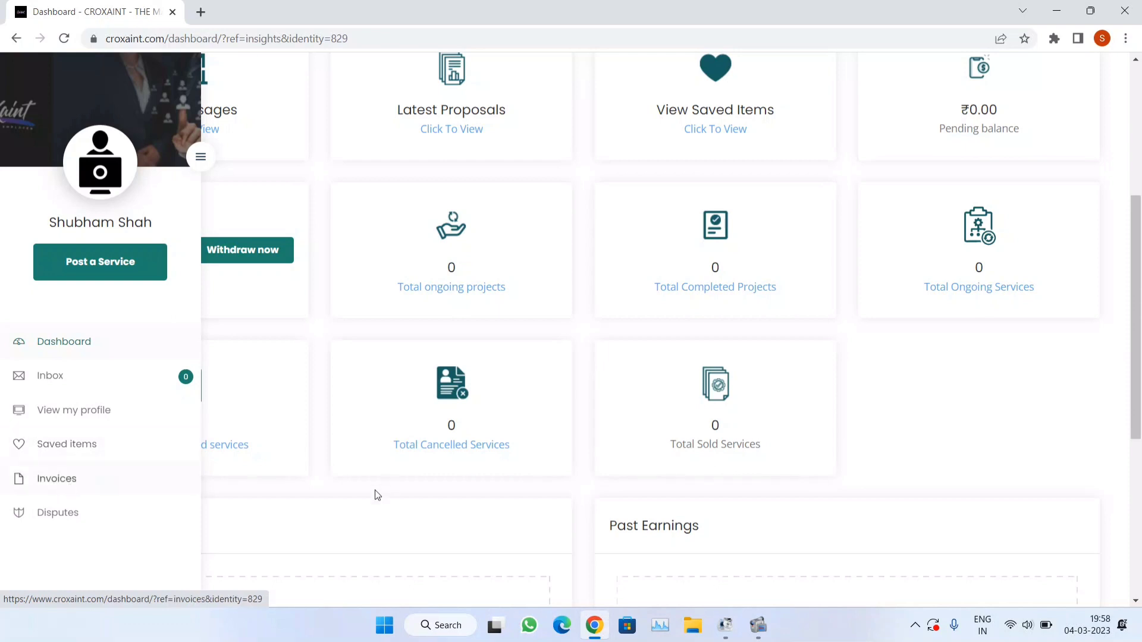
{"action": "scroll", "coordinate": [752, 408], "scroll_direction": "down", "scroll_amount": 5}
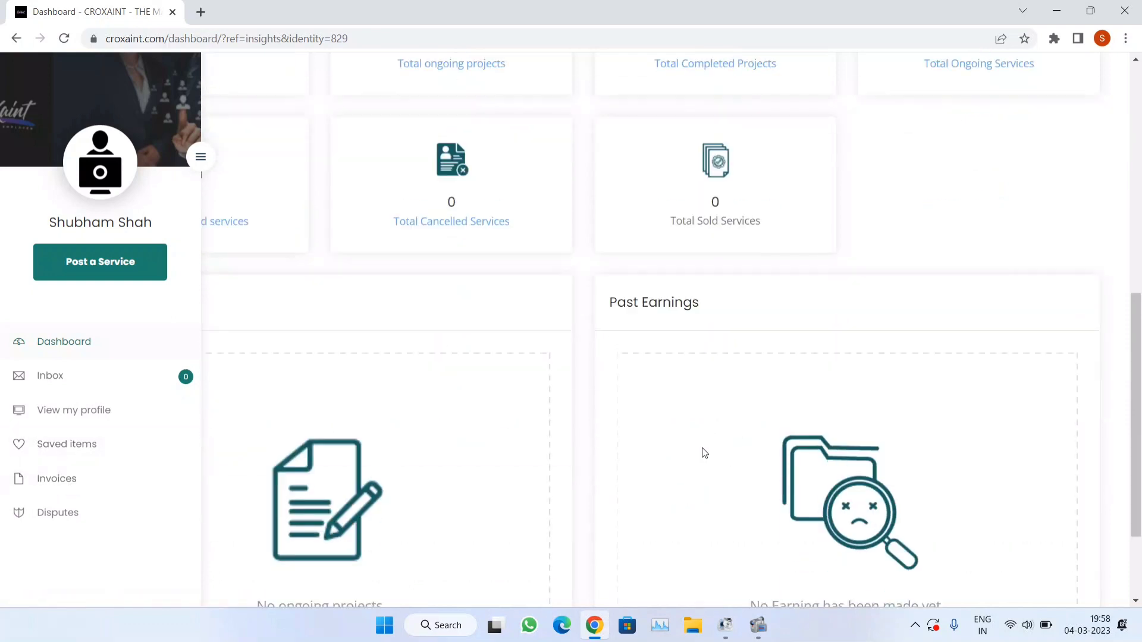
{"action": "left_click", "coordinate": [198, 158]}
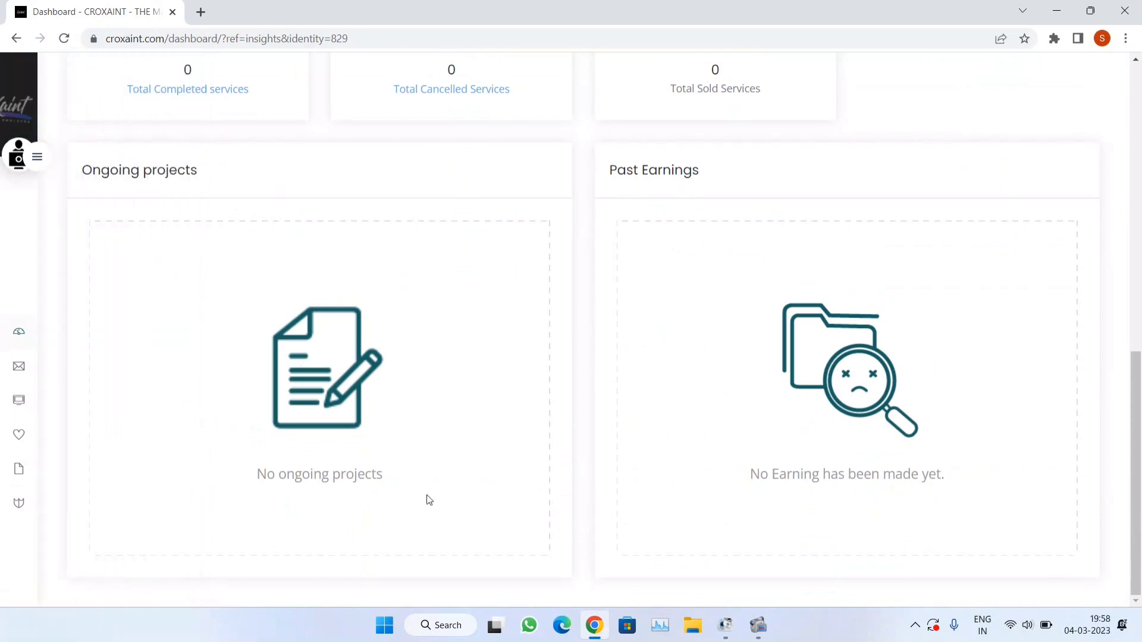
{"action": "scroll", "coordinate": [428, 500], "scroll_direction": "up", "scroll_amount": 7}
{"action": "scroll", "coordinate": [421, 494], "scroll_direction": "up", "scroll_amount": 2}
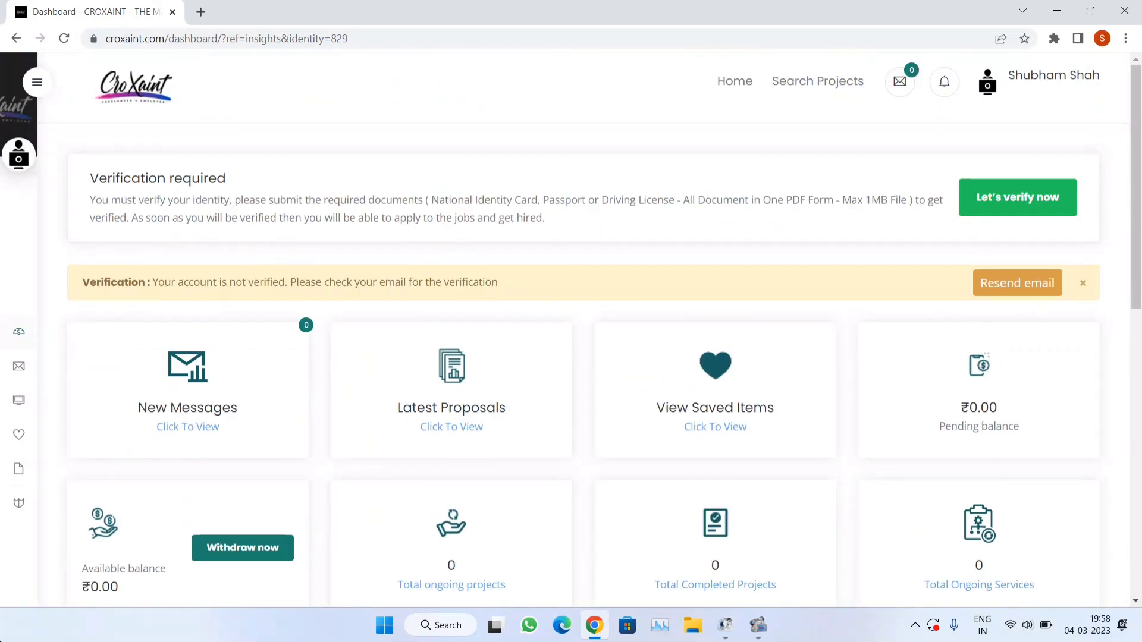
- Open the payouts settings, choose Bank Transfer as the payout method, and examine the required bank detail fields
{"action": "mouse_move", "coordinate": [1067, 75]}
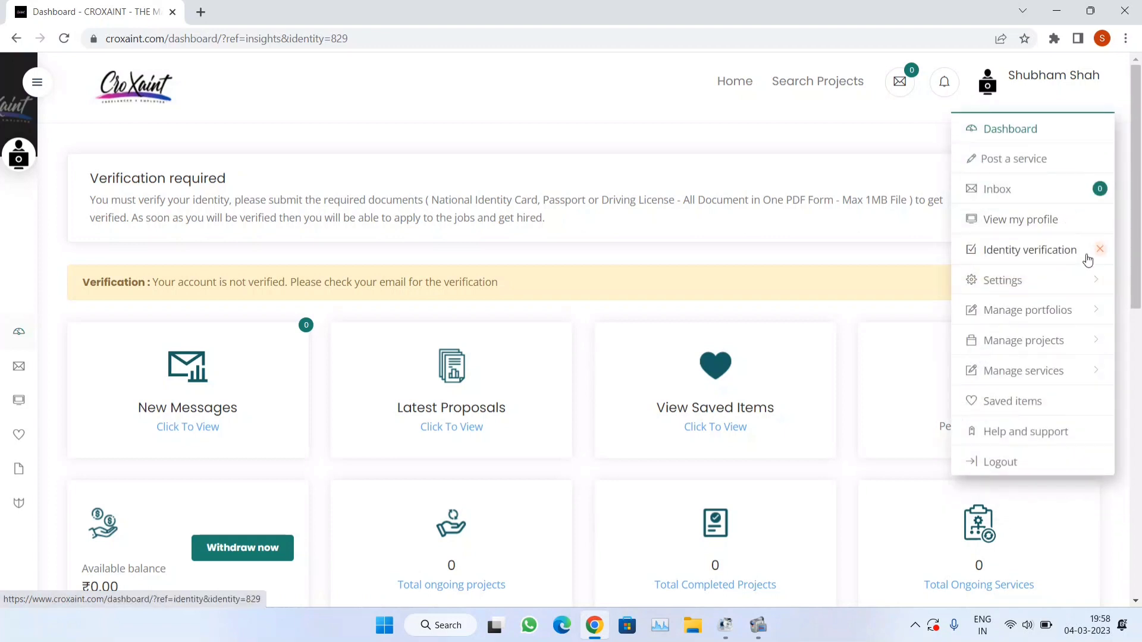
{"action": "mouse_move", "coordinate": [1078, 288]}
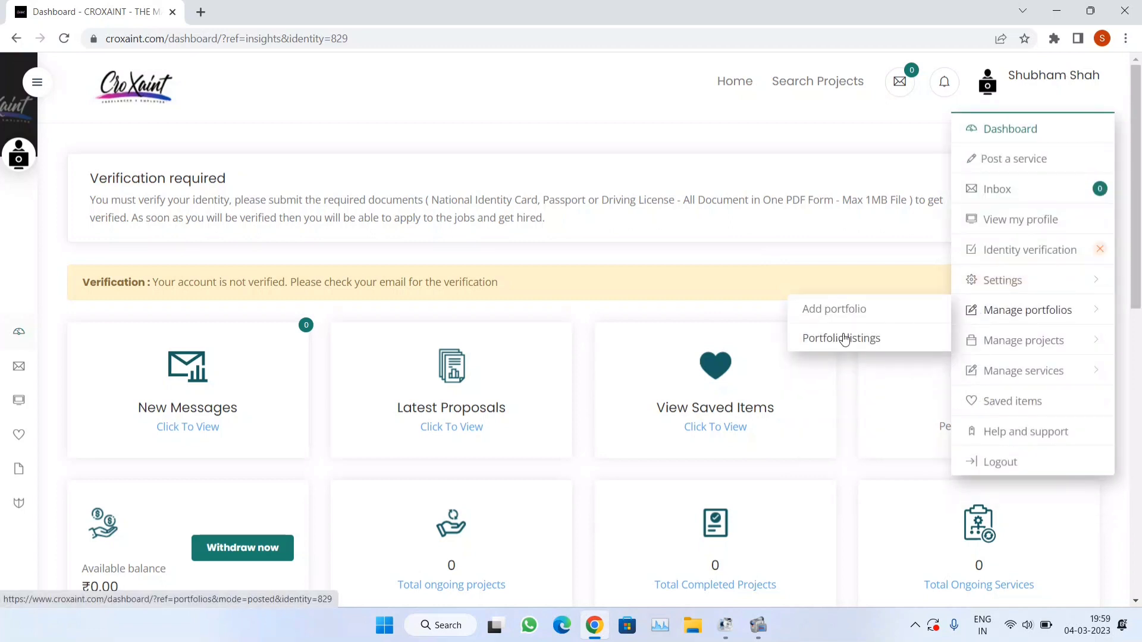
{"action": "mouse_move", "coordinate": [1011, 292]}
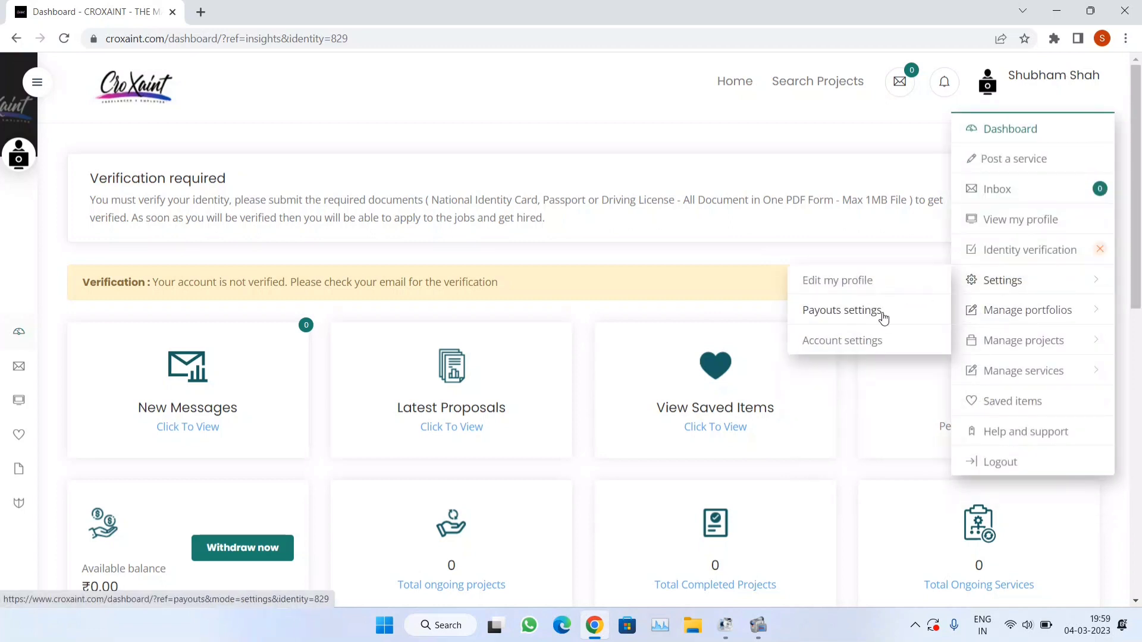
{"action": "left_click", "coordinate": [849, 314]}
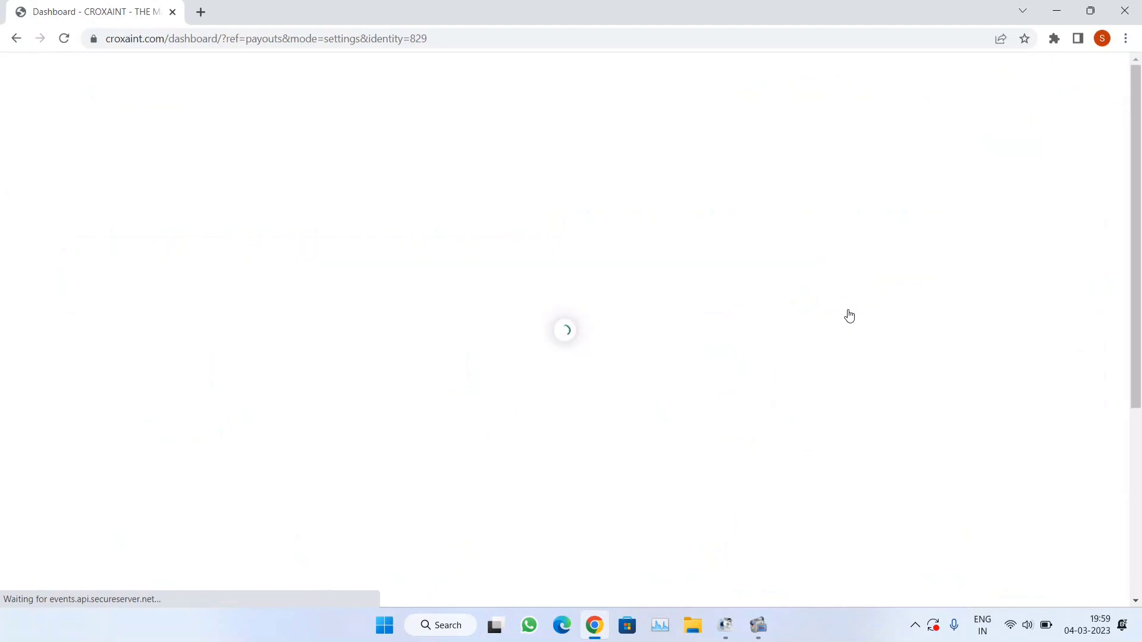
{"action": "scroll", "coordinate": [307, 459], "scroll_direction": "down", "scroll_amount": 1}
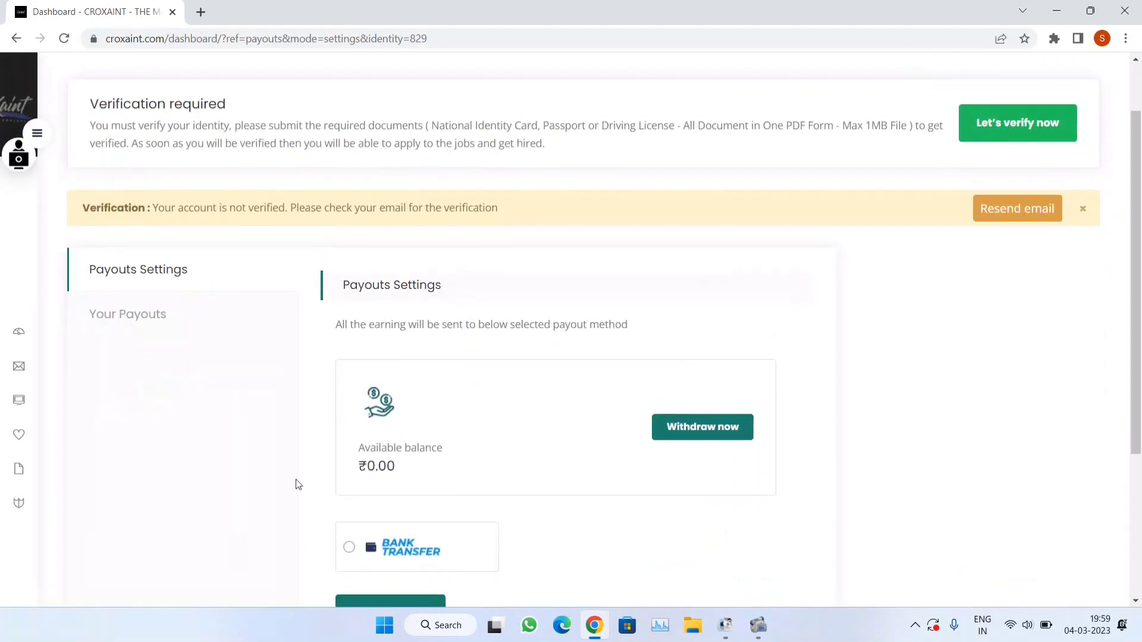
{"action": "scroll", "coordinate": [517, 437], "scroll_direction": "down", "scroll_amount": 2}
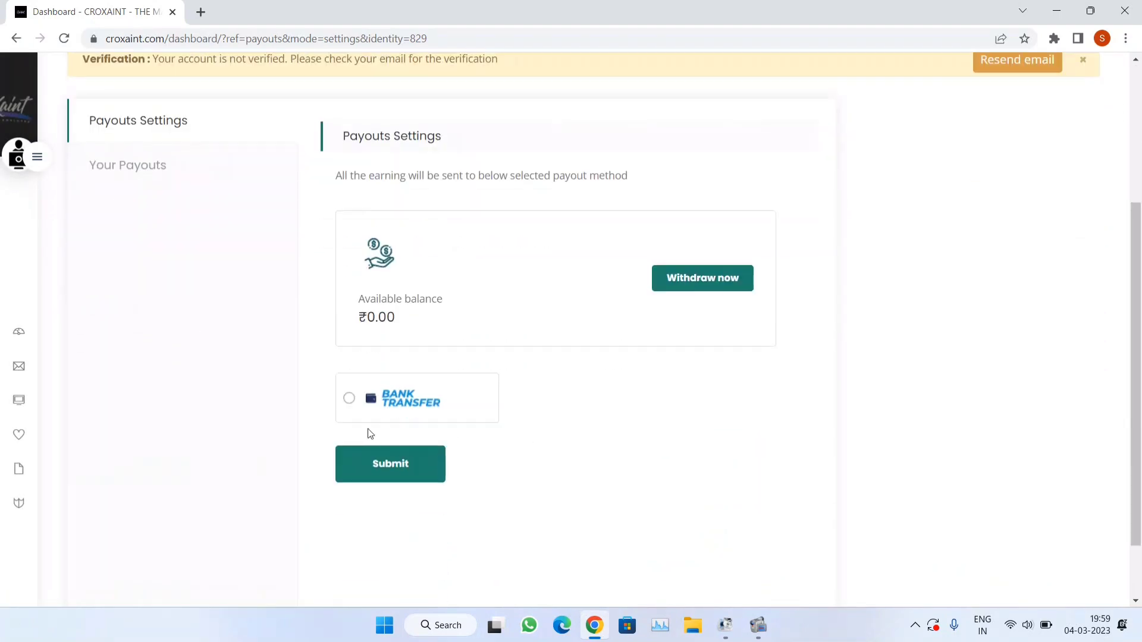
{"action": "left_click", "coordinate": [349, 398]}
{"action": "scroll", "coordinate": [499, 478], "scroll_direction": "down", "scroll_amount": 2}
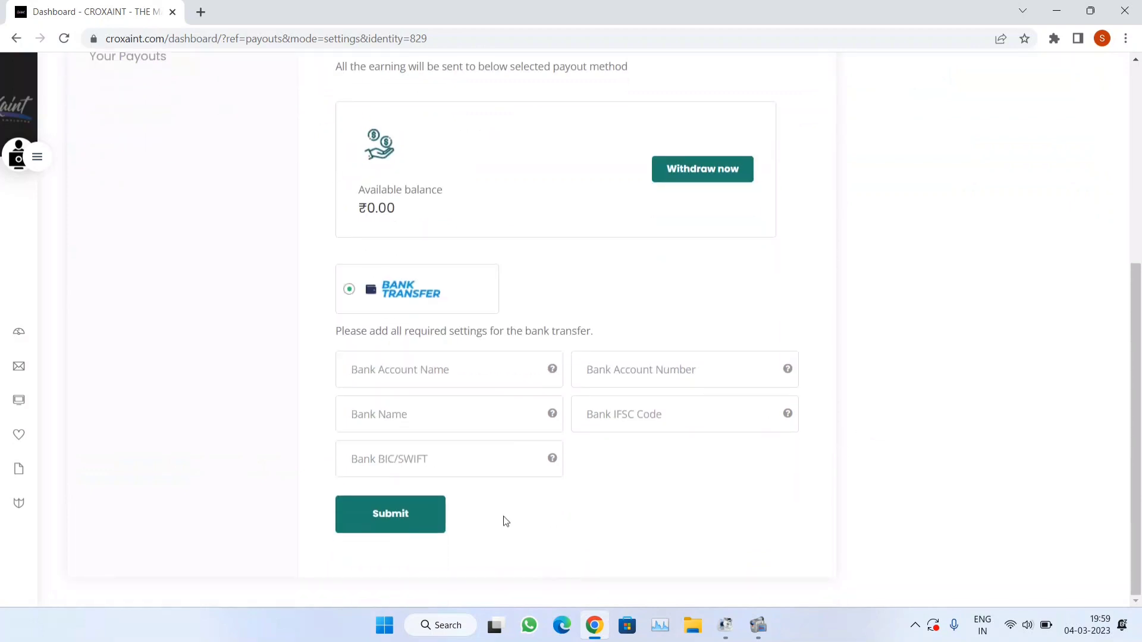
{"action": "scroll", "coordinate": [434, 515], "scroll_direction": "up", "scroll_amount": 5}
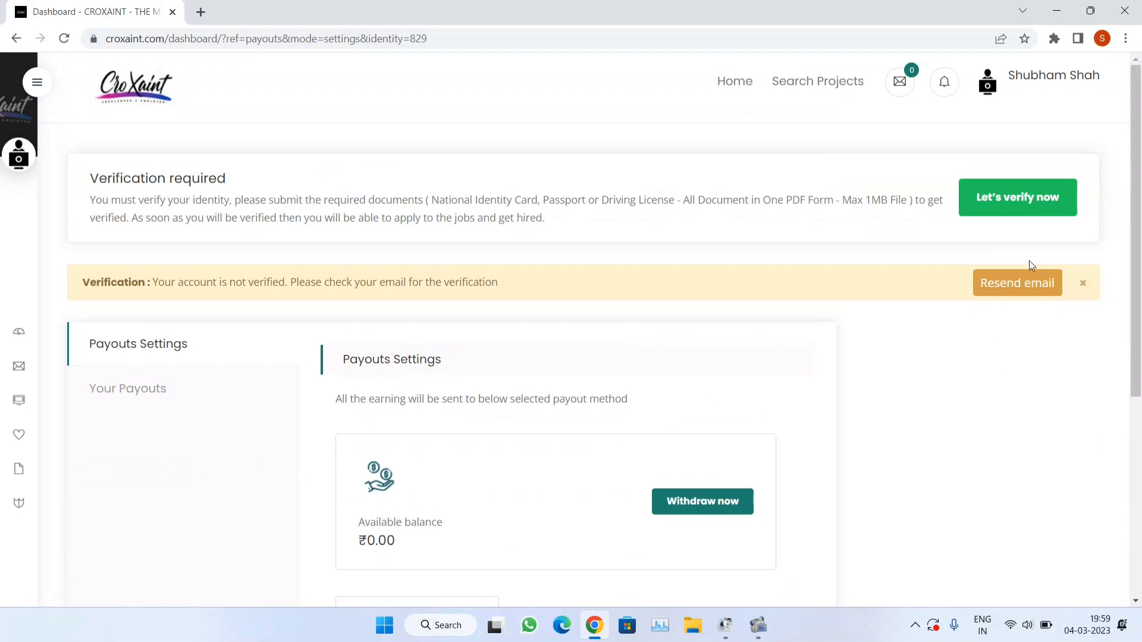
- Open Help and support and examine the help topics and the query form, including its available query types
{"action": "mouse_move", "coordinate": [1008, 344]}
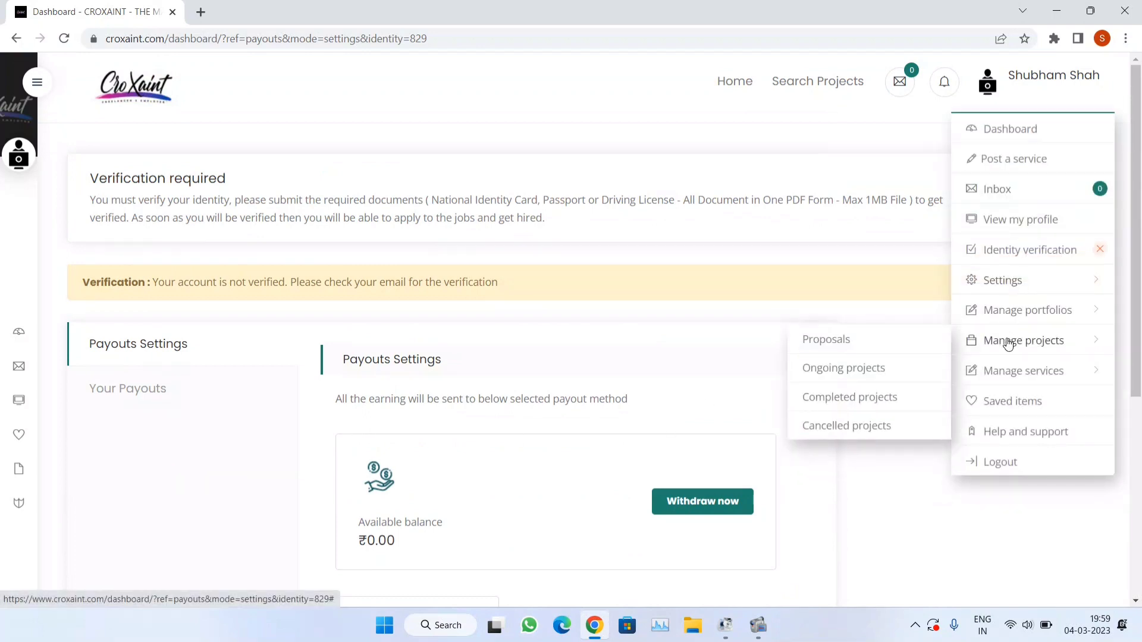
{"action": "left_click", "coordinate": [1014, 431]}
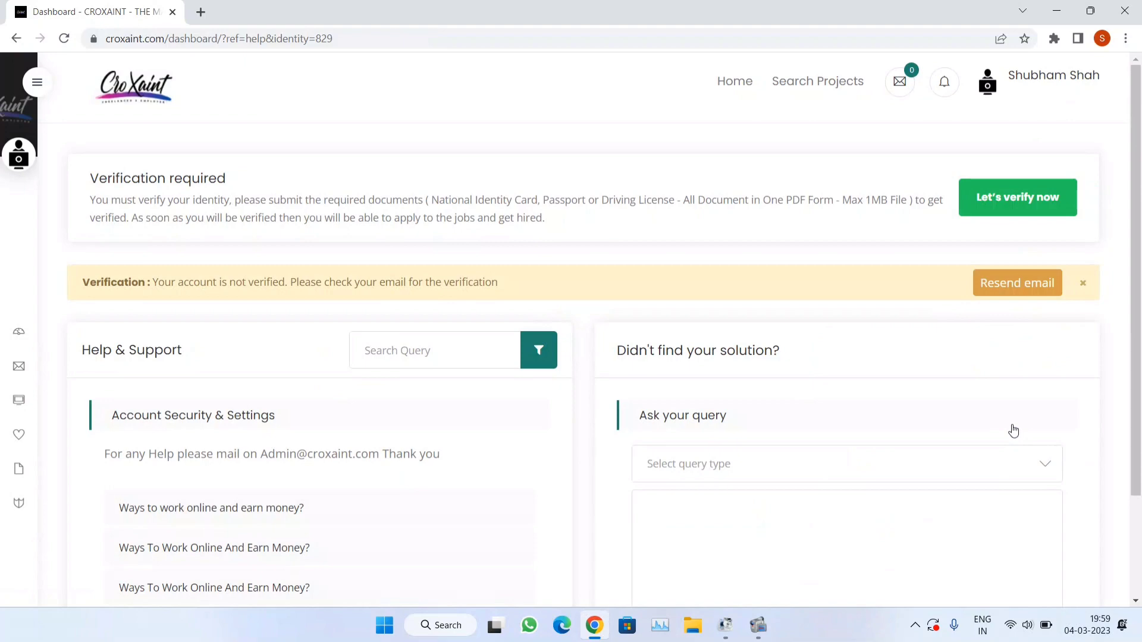
{"action": "scroll", "coordinate": [982, 414], "scroll_direction": "down", "scroll_amount": 3}
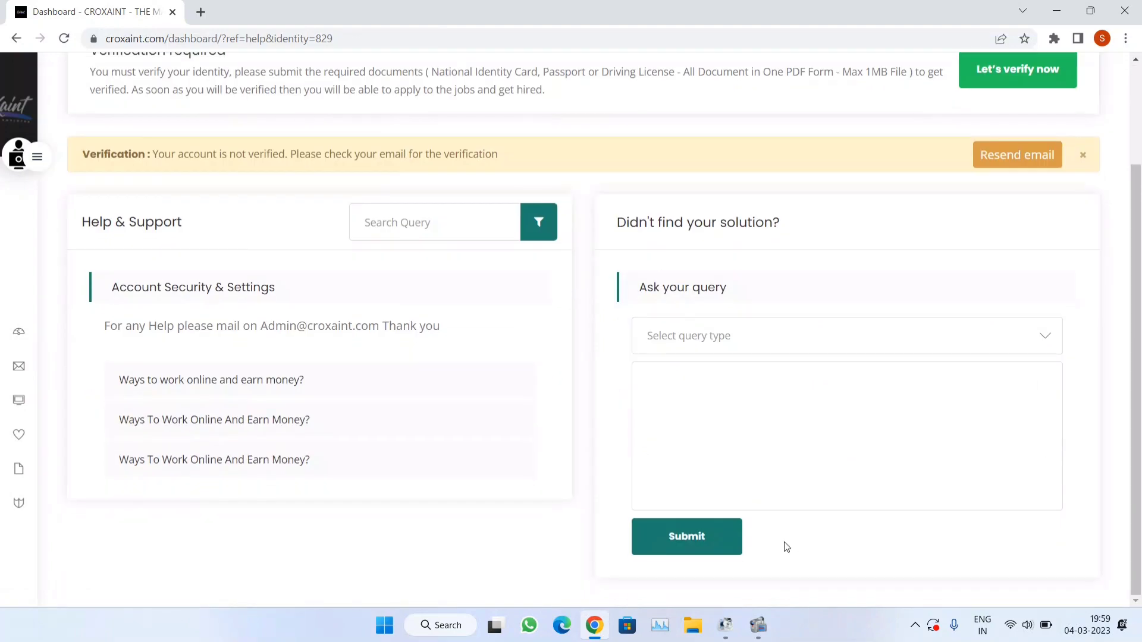
{"action": "scroll", "coordinate": [685, 423], "scroll_direction": "up", "scroll_amount": 3}
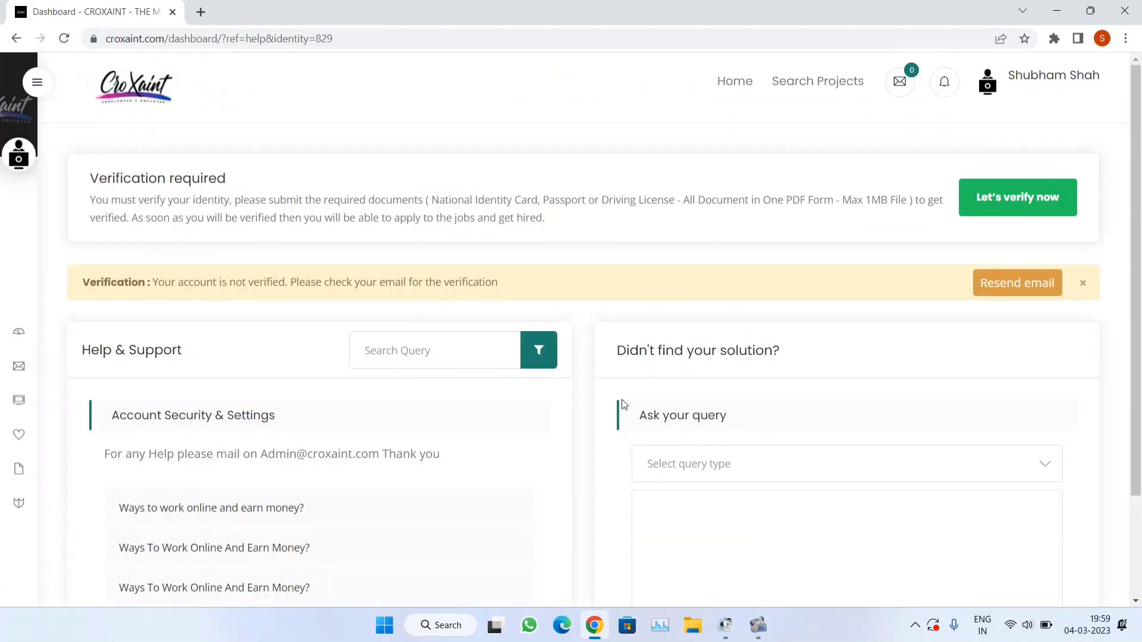
{"action": "left_click", "coordinate": [710, 474]}
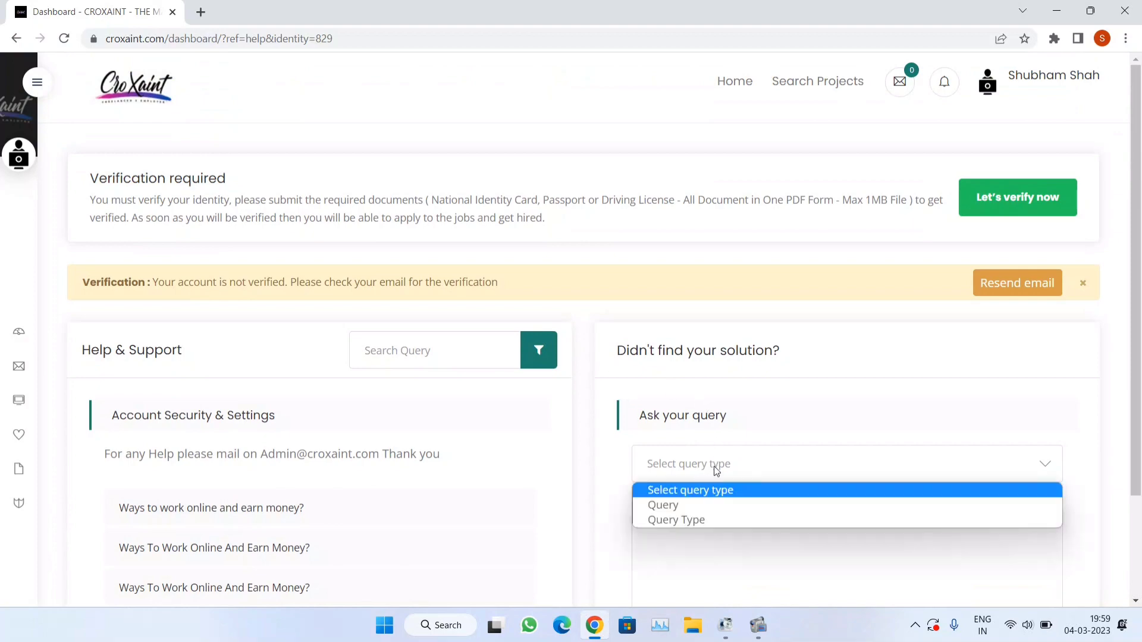
{"action": "left_click", "coordinate": [724, 546]}
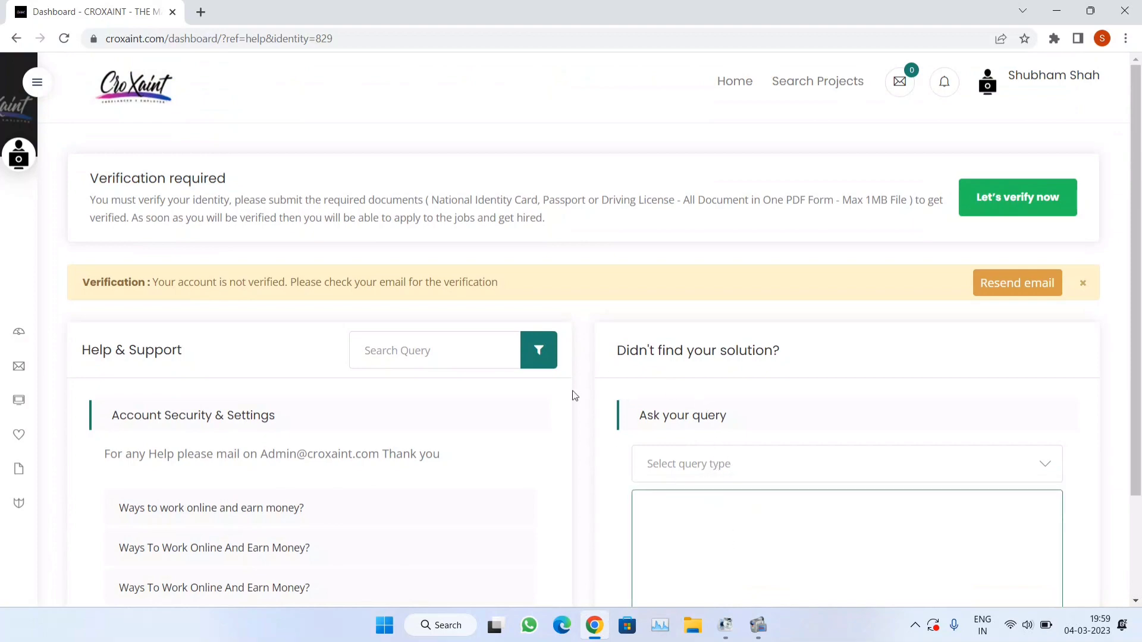
{"action": "scroll", "coordinate": [574, 394], "scroll_direction": "down", "scroll_amount": 3}
{"action": "scroll", "coordinate": [836, 163], "scroll_direction": "up", "scroll_amount": 1}
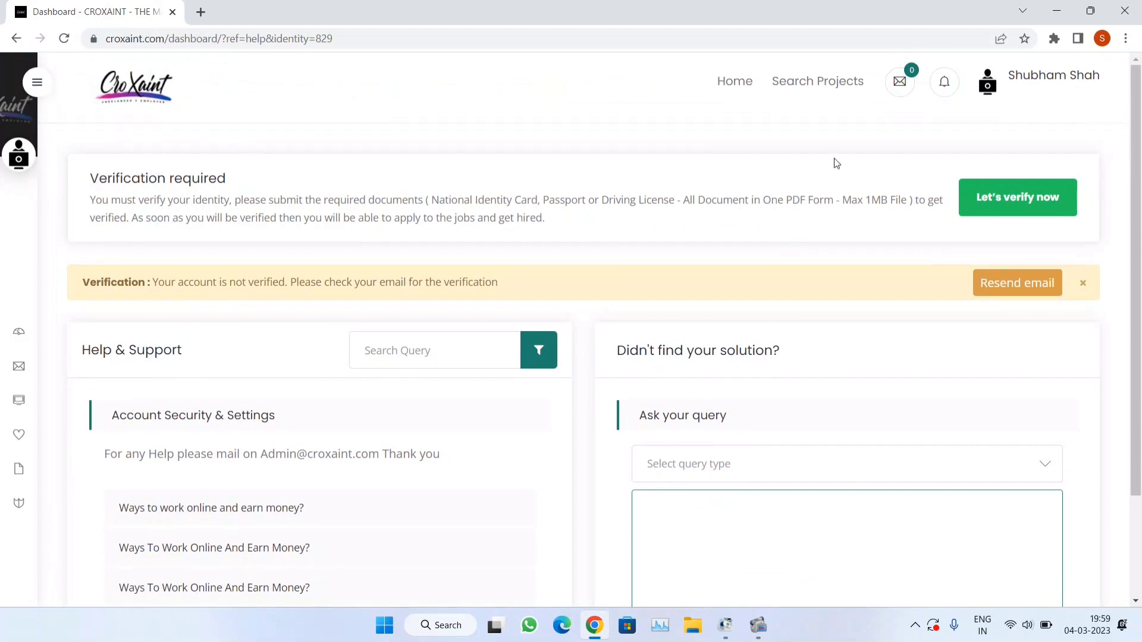